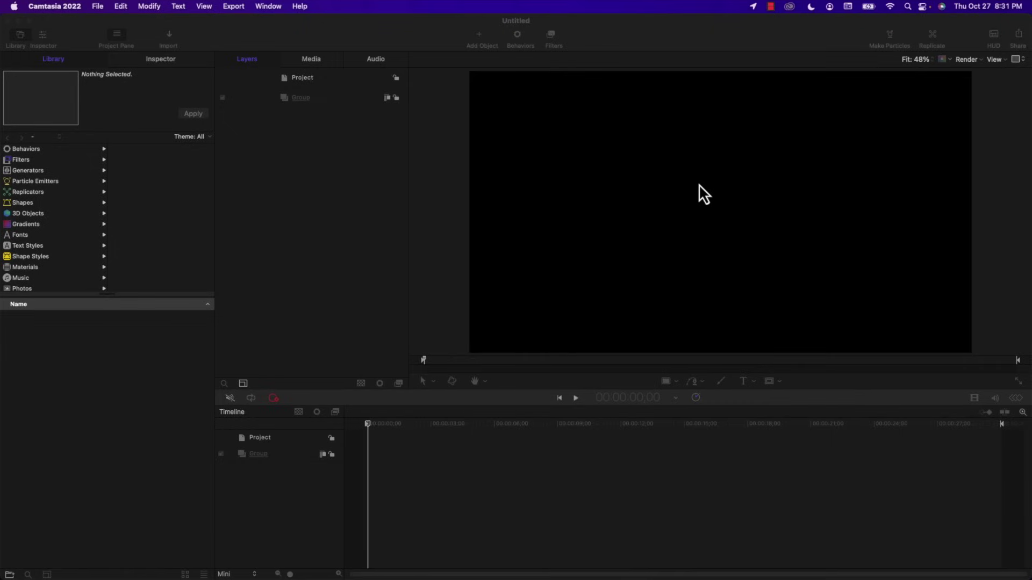
Draw a tiny rectangle near the canvas centre and rename its layer Particle.
left_click(680, 185)
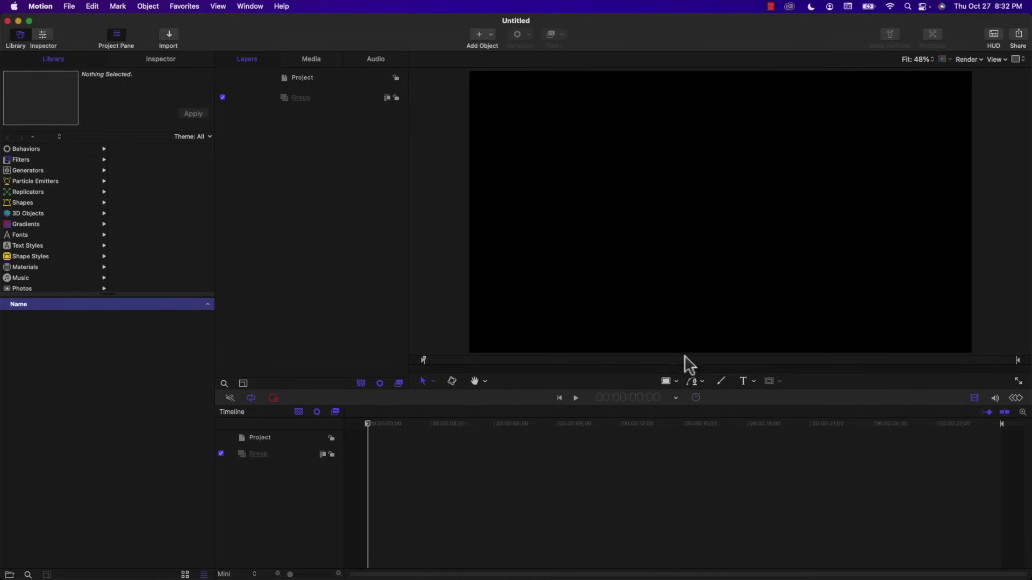
left_click(667, 381)
left_click(698, 201)
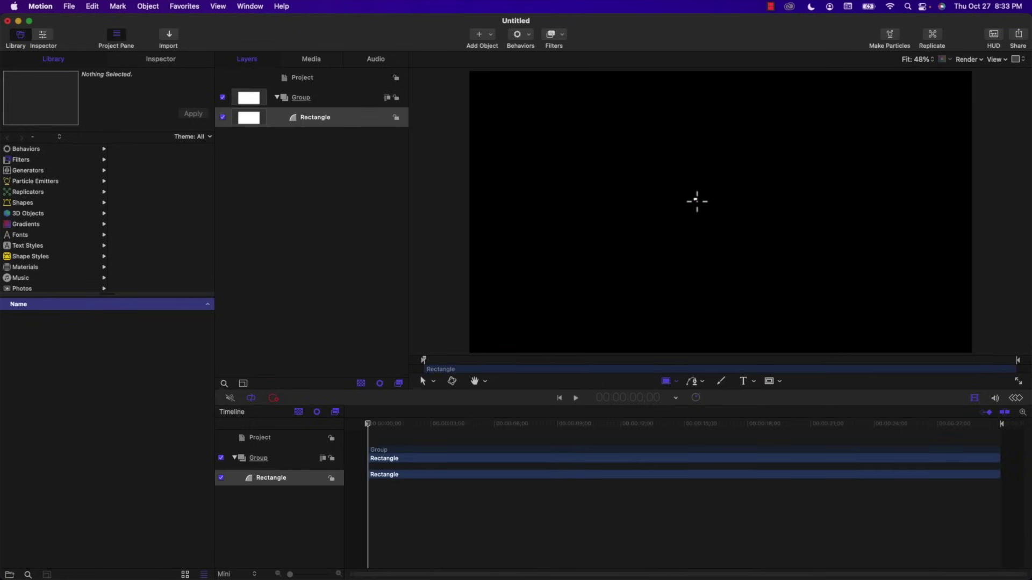
double_click(322, 118)
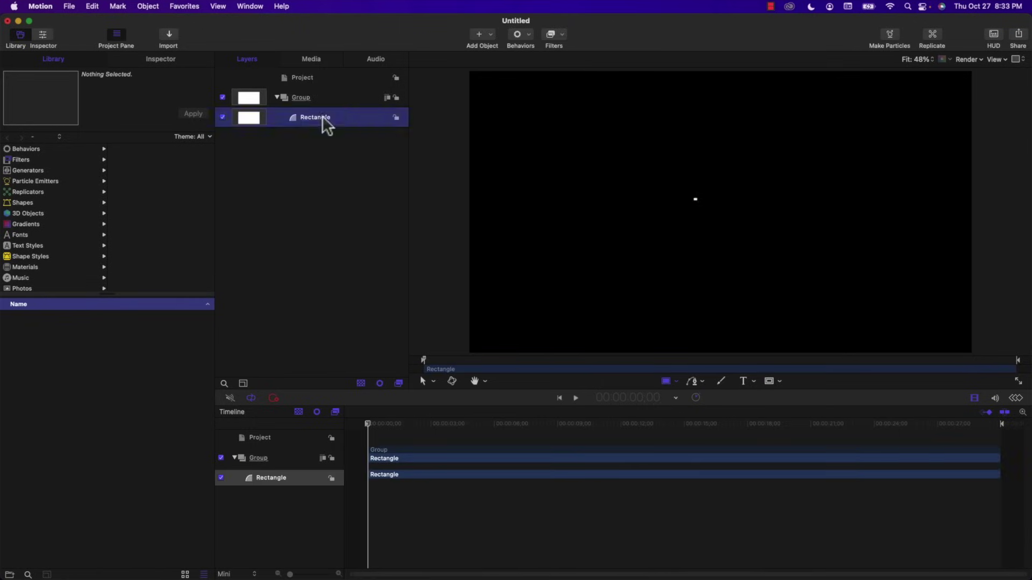
type("Particle")
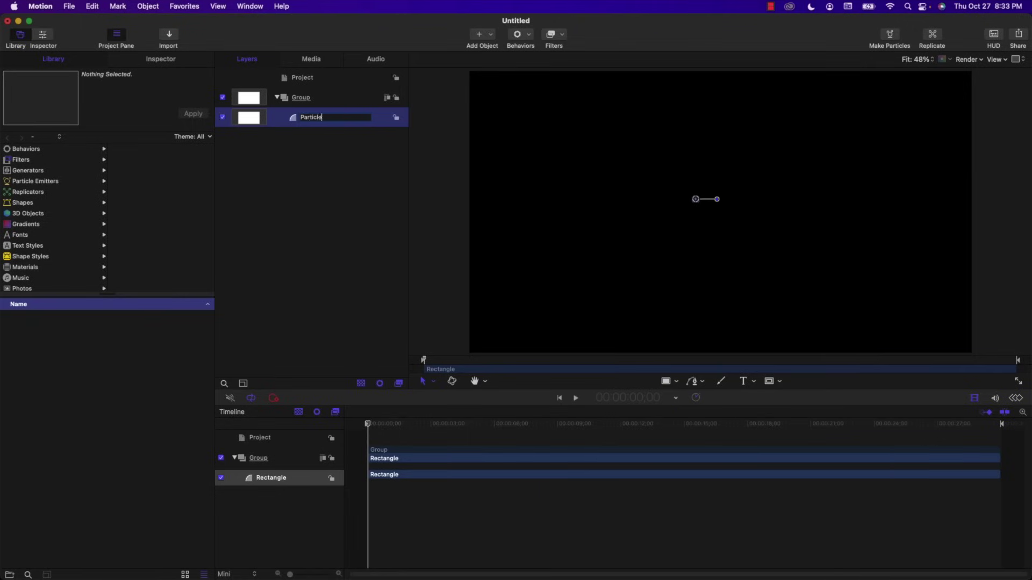
key("Return")
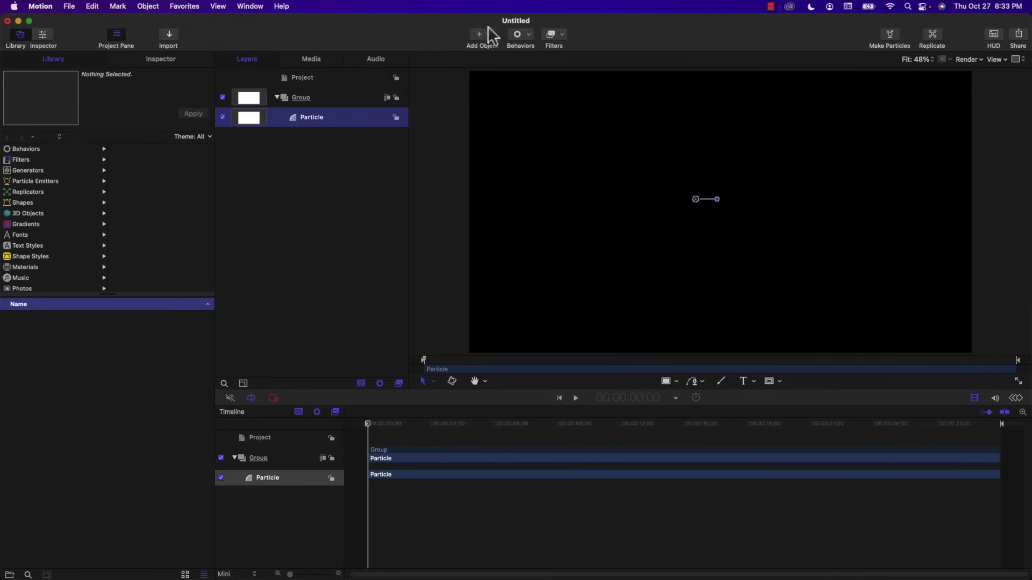
Replicate the Particle shape and rename the replicator Dashed Line.
left_click(933, 33)
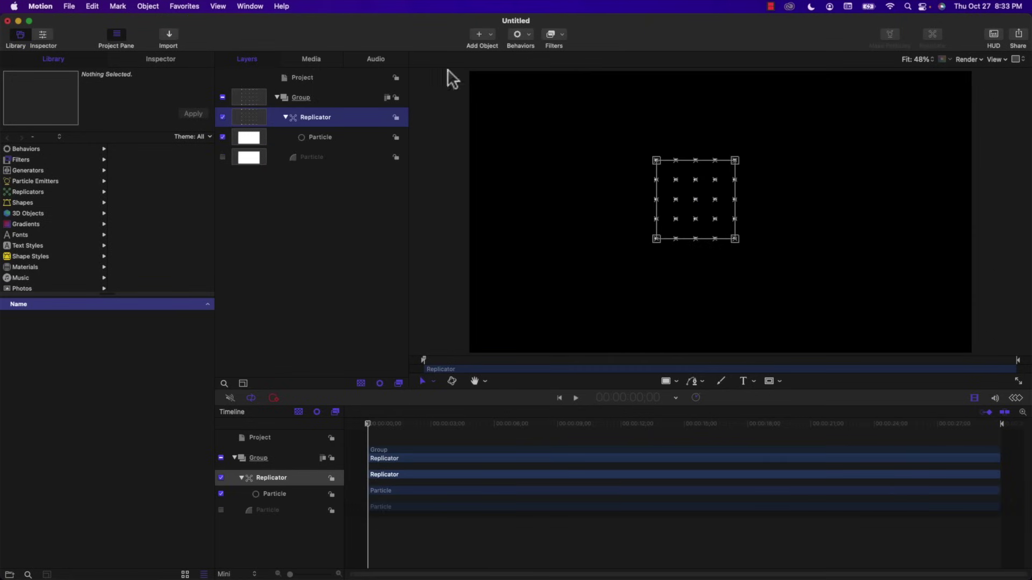
double_click(318, 121)
type("Dashed Line")
key("Return")
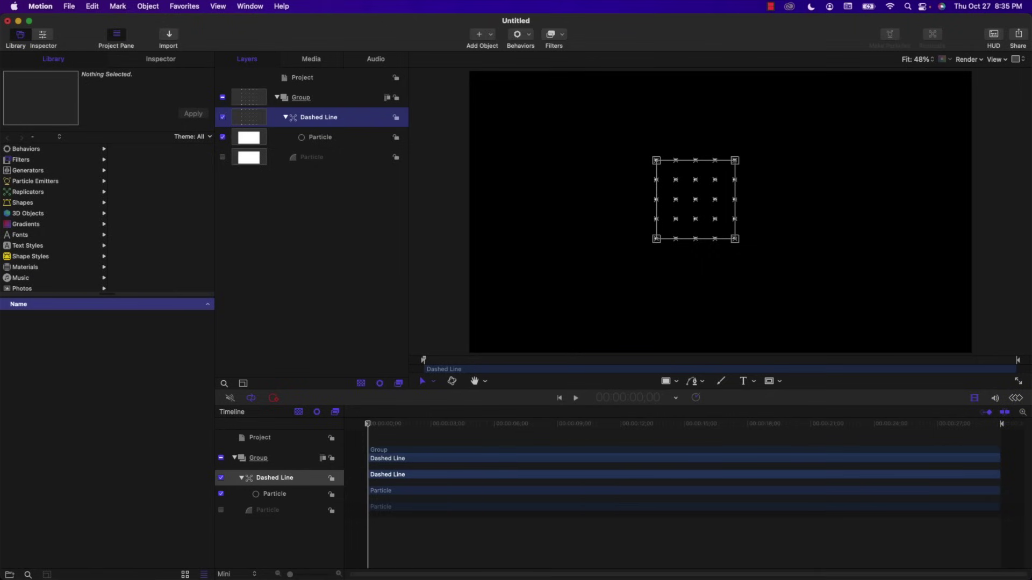
Reset the Dashed Line replicator's position so it sits at the centre of the canvas.
left_click(160, 59)
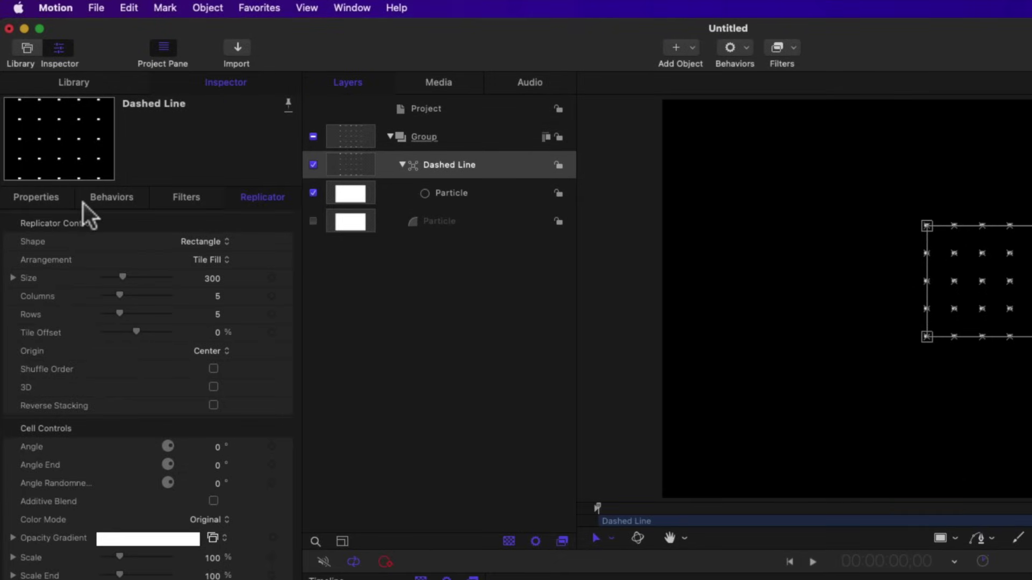
left_click(49, 197)
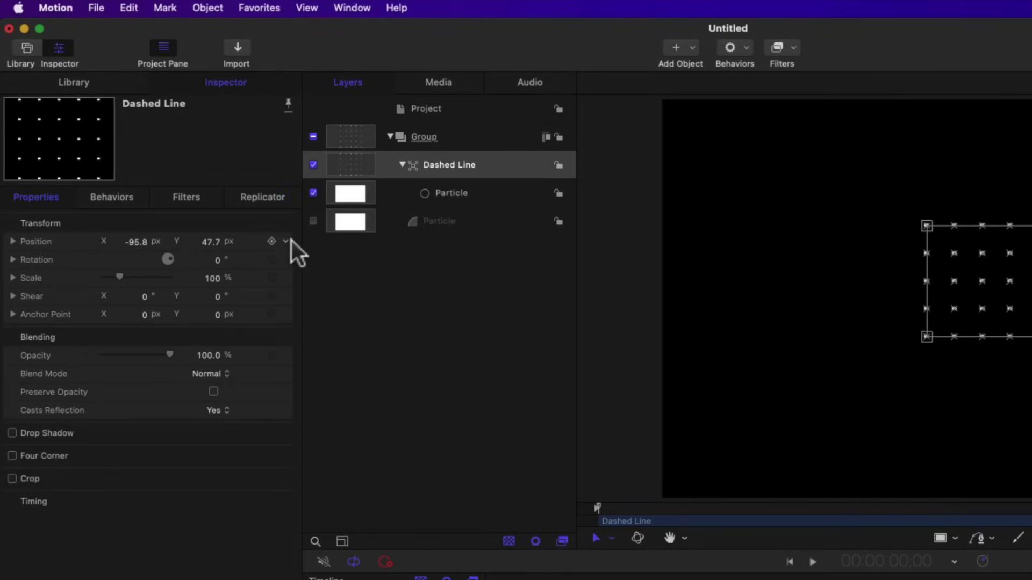
left_click(286, 241)
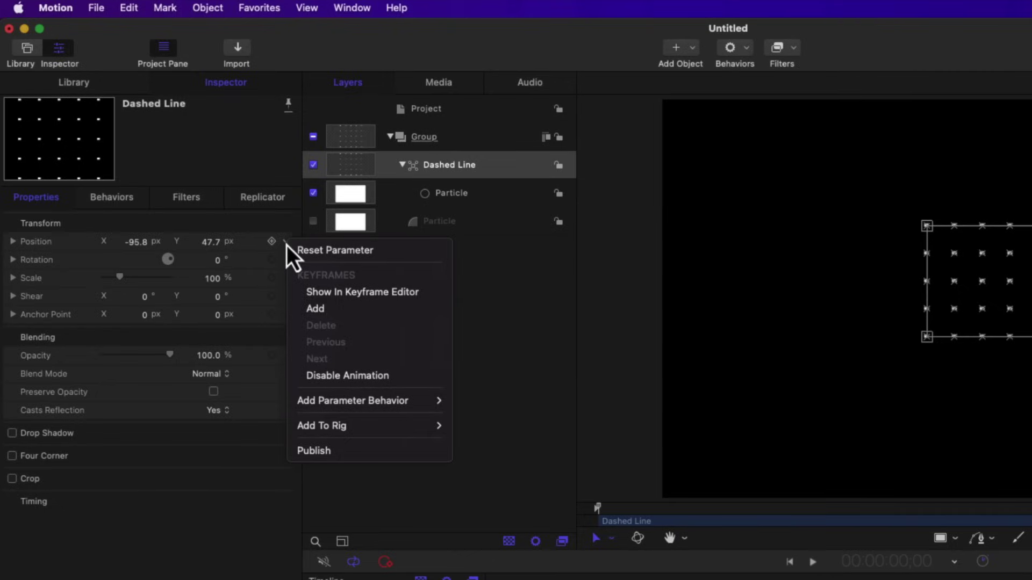
left_click(330, 250)
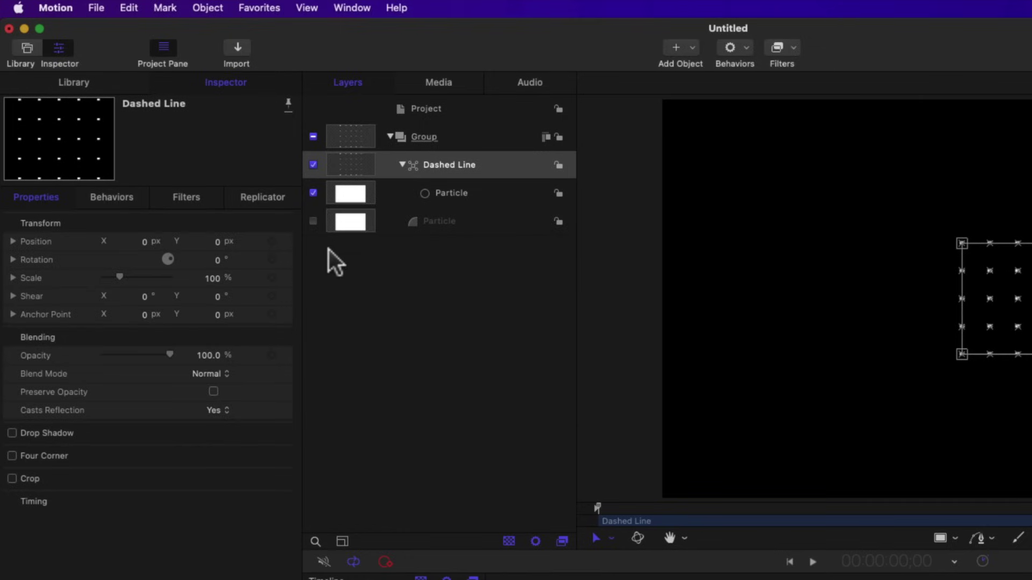
Set the Dashed Line replicator's shape to Geometry.
left_click(260, 200)
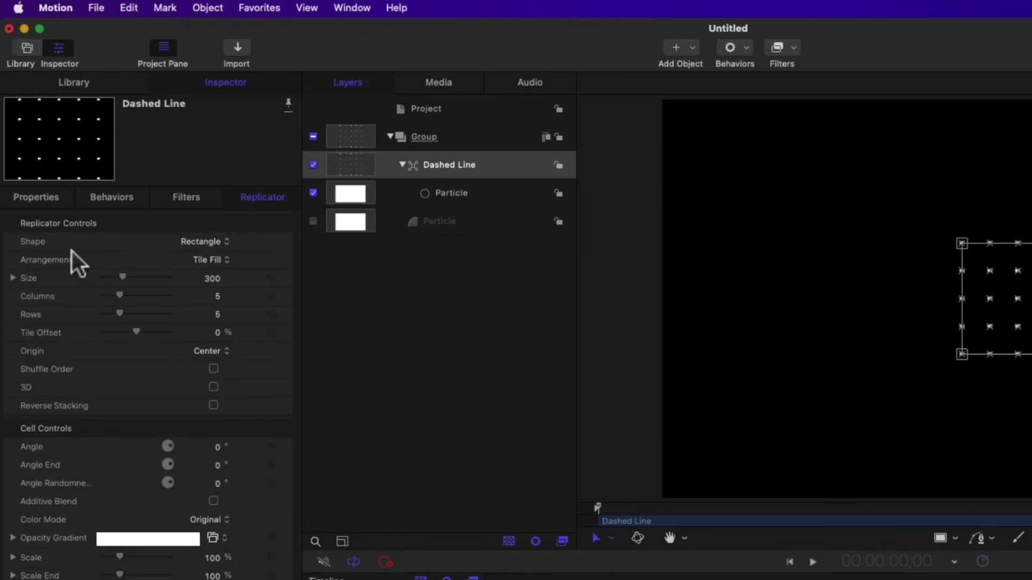
left_click(218, 242)
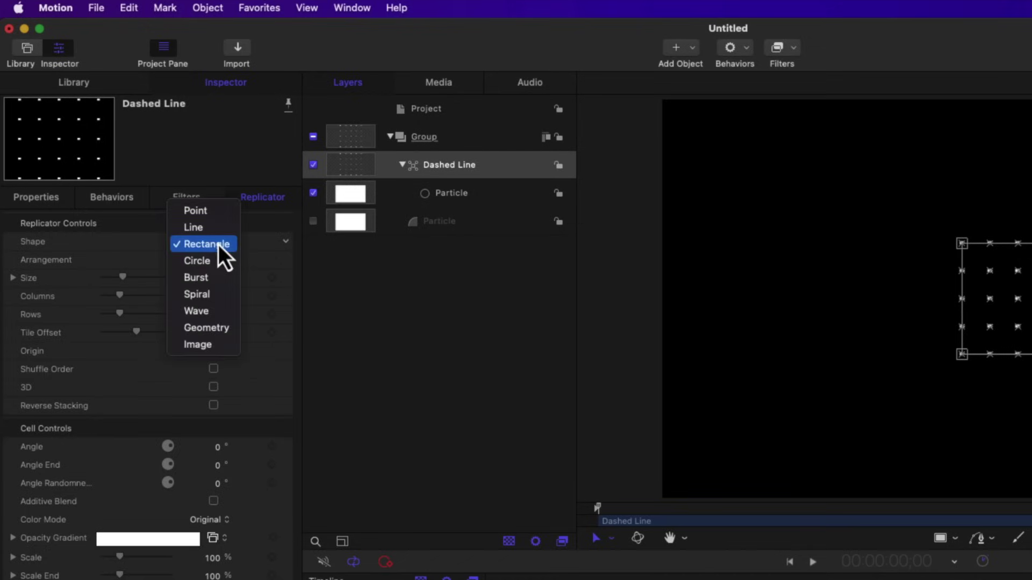
left_click(225, 328)
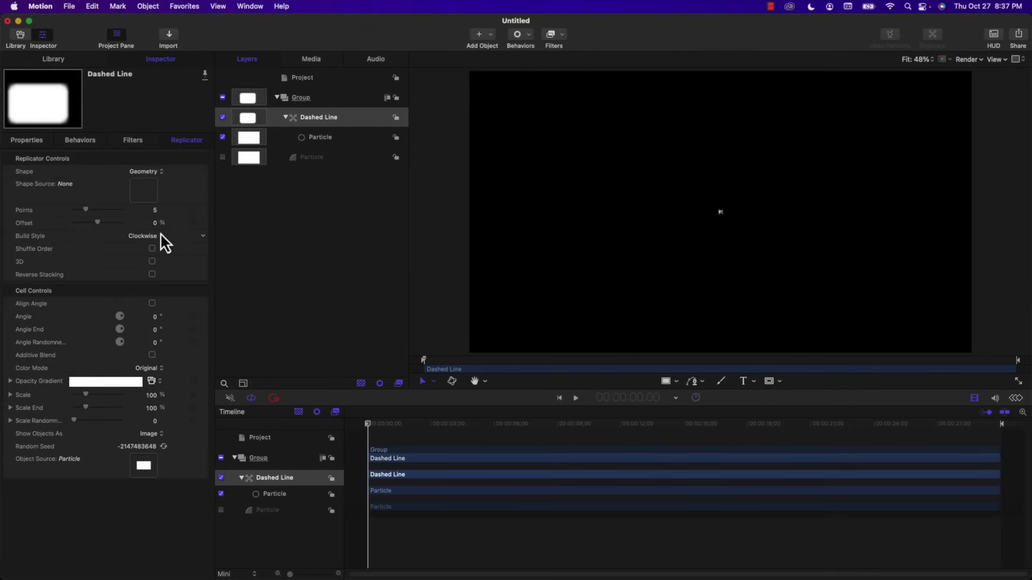
Draw a large rectangle covering most of the canvas and rename its layer Round Rect.
left_click(665, 379)
mouse_move(525, 108)
left_mouse_down()
mouse_move(670, 228)
mouse_move(857, 330)
mouse_move(908, 324)
left_mouse_up()
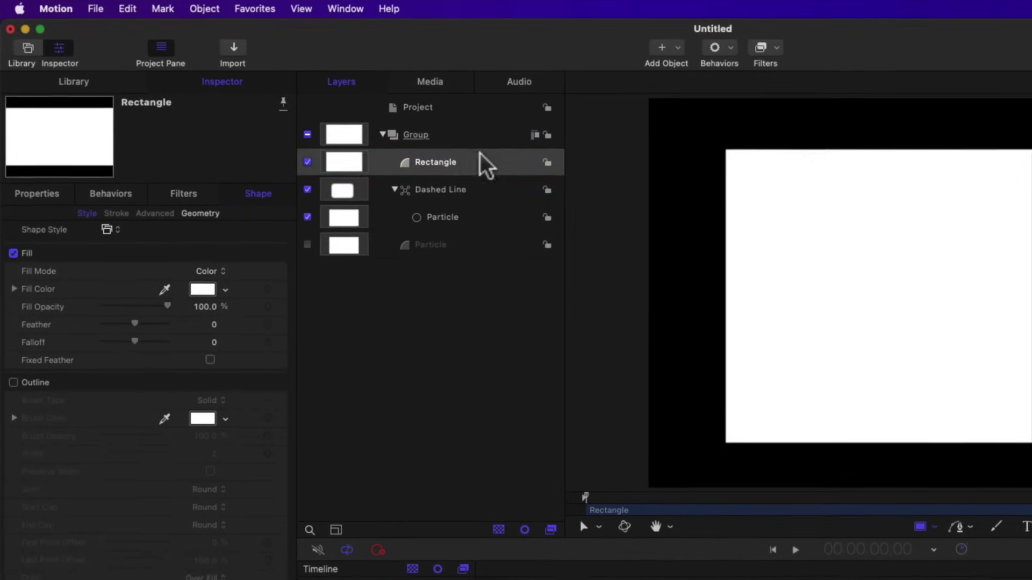
double_click(450, 162)
type("Round Re")
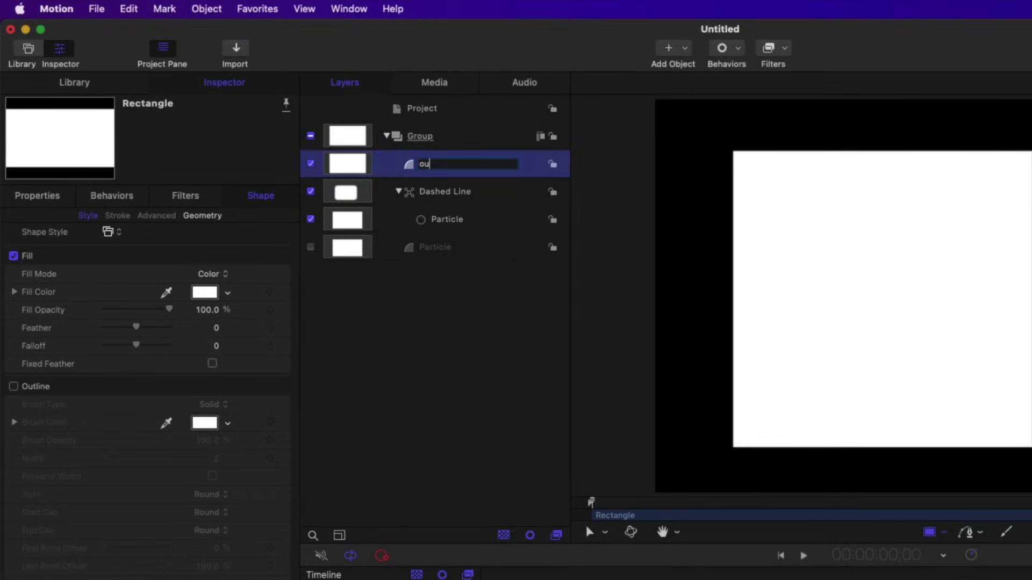
key("super+a")
type("Round Rect")
key("Return")
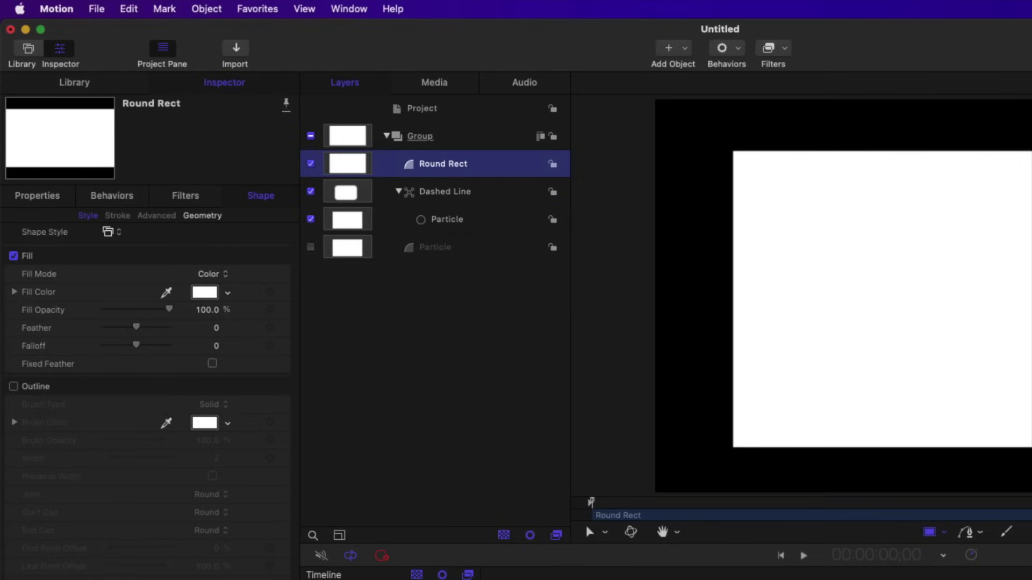
Reset the Round Rect shape's position so it is centred on the canvas.
left_click(29, 198)
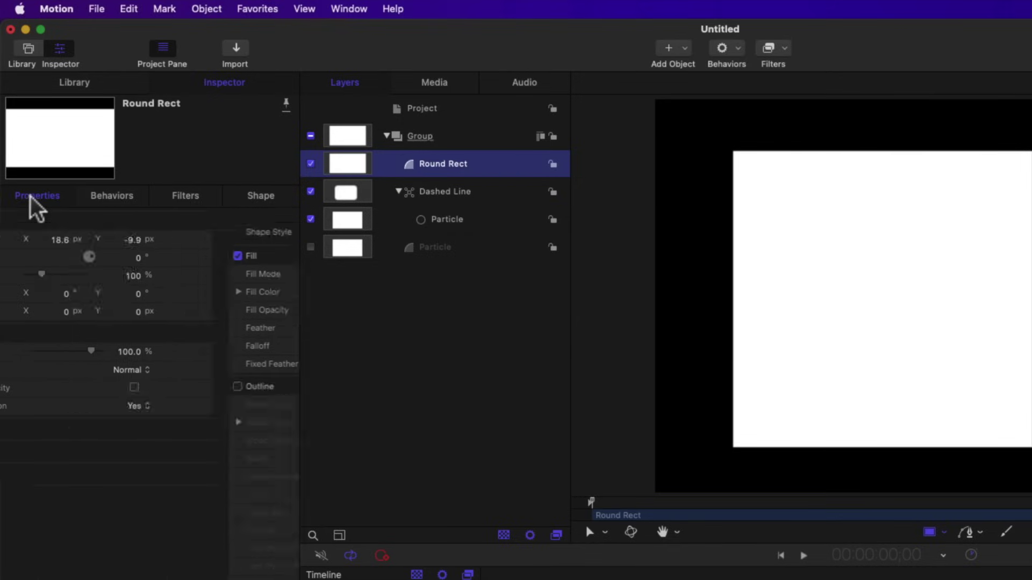
left_click(283, 240)
left_click(305, 251)
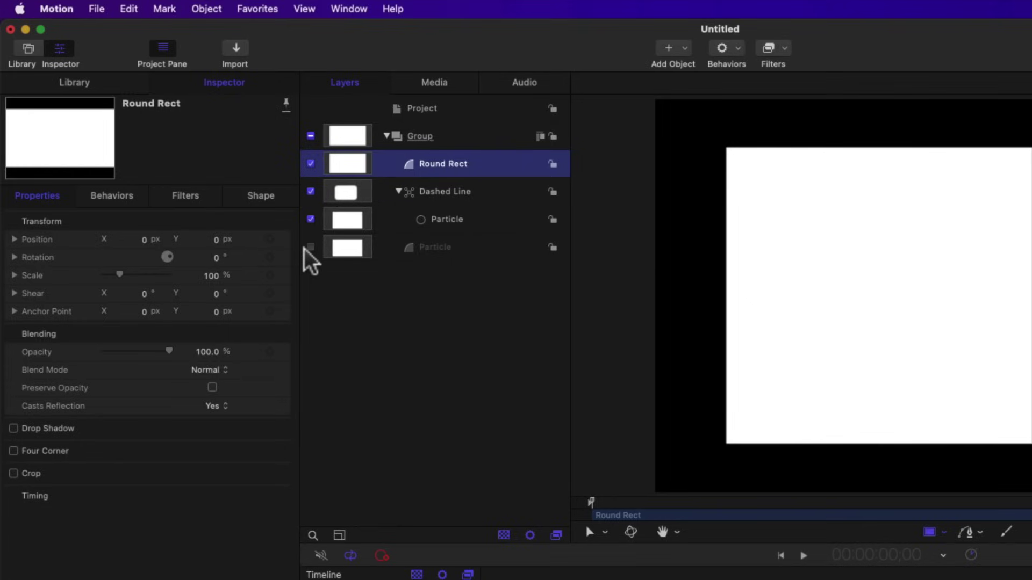
Turn off the fill of Round Rect and turn on its outline.
left_click(268, 196)
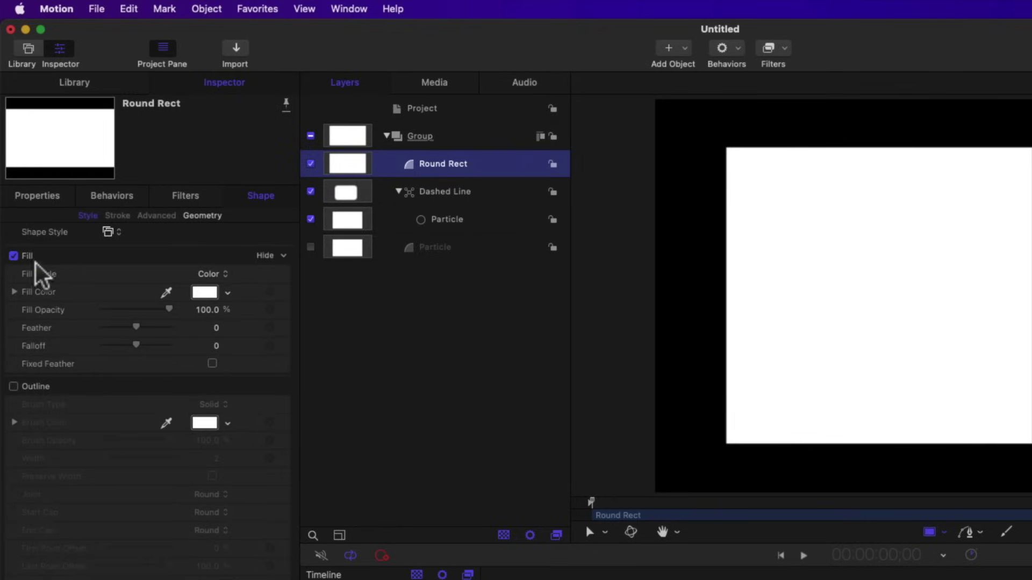
left_click(13, 256)
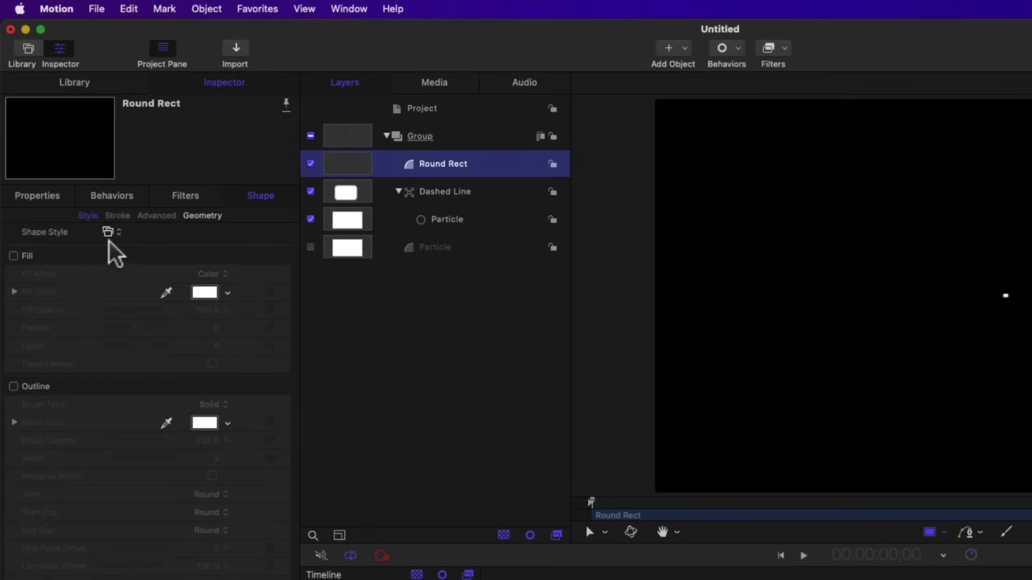
left_click(13, 386)
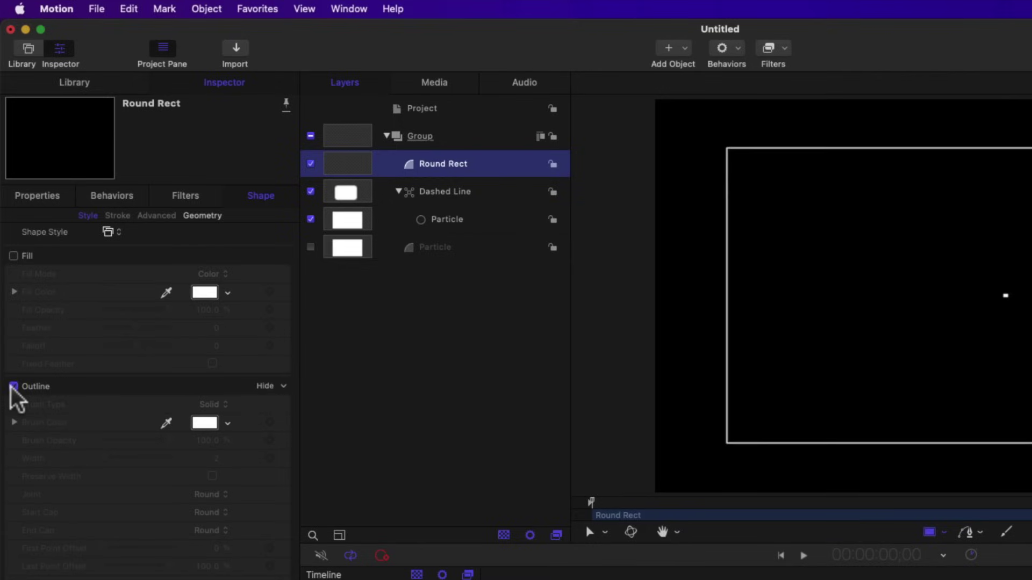
Set the corner roundness of Round Rect to 50.
left_click(202, 216)
left_click(217, 256)
key("BackSpace")
type("50")
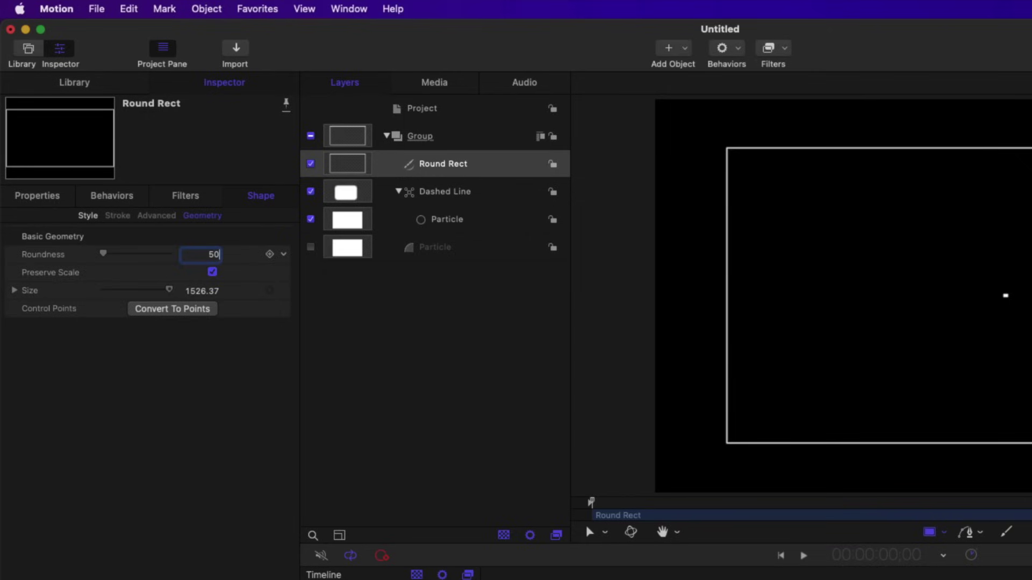
key("Return")
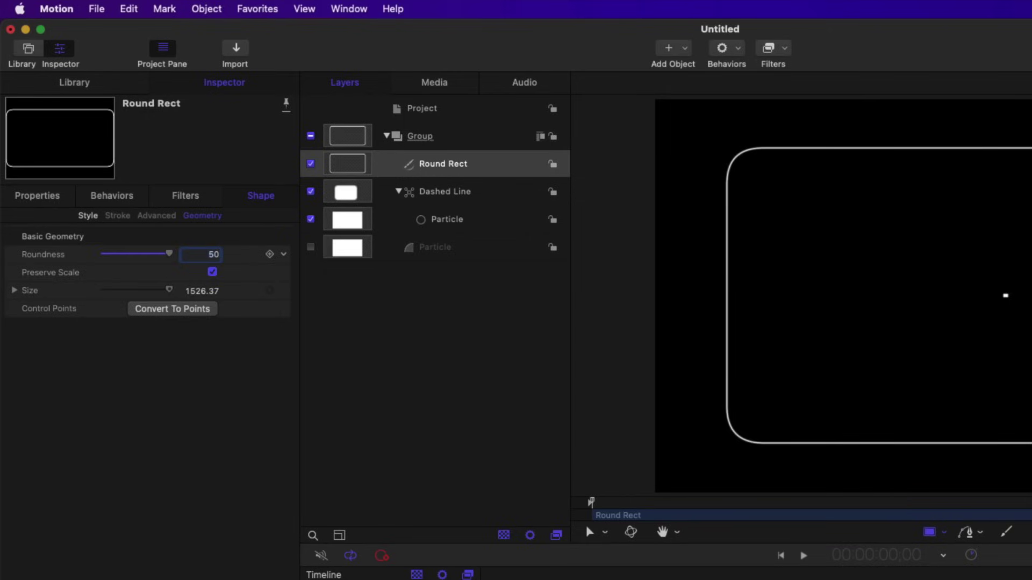
Assign Round Rect as the Dashed Line replicator's shape source and hide the Round Rect layer.
left_click(445, 199)
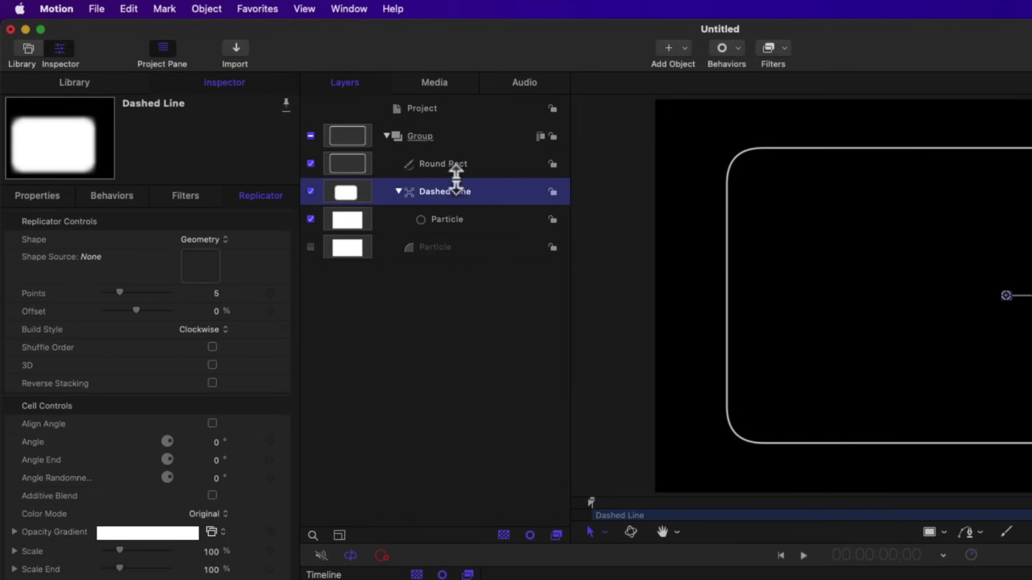
left_click_drag(452, 171, 194, 273)
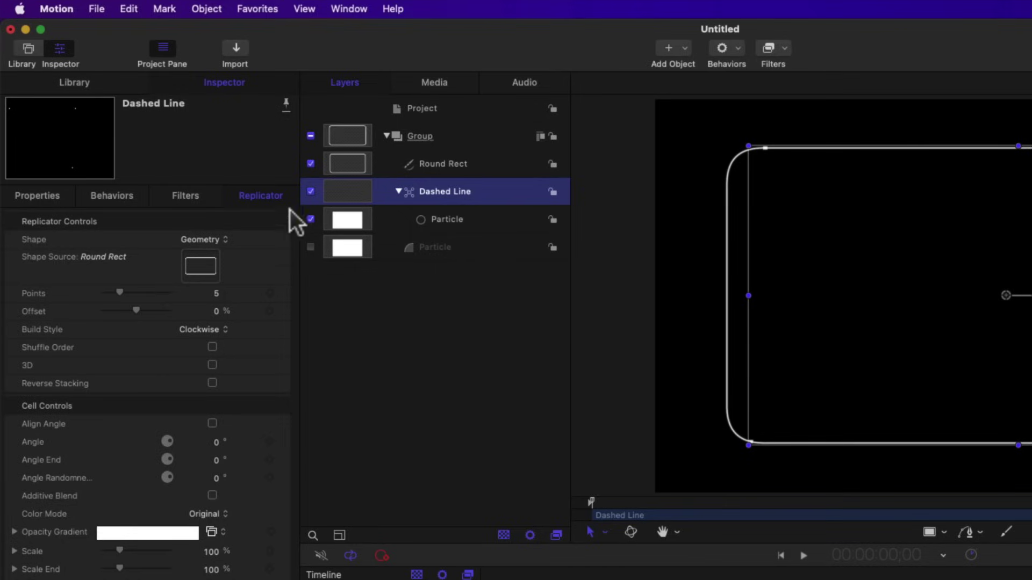
left_click(310, 164)
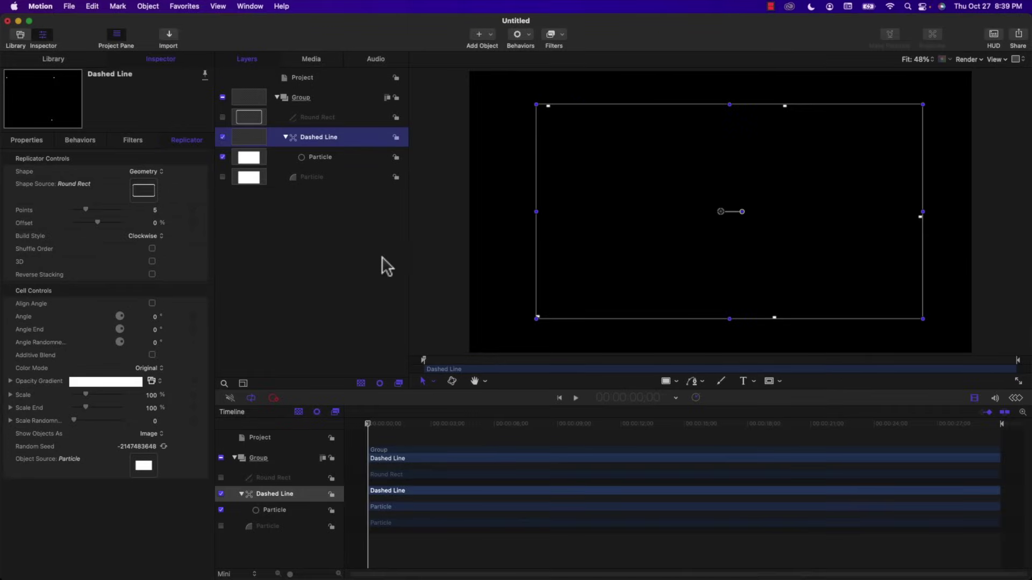
left_click(372, 267)
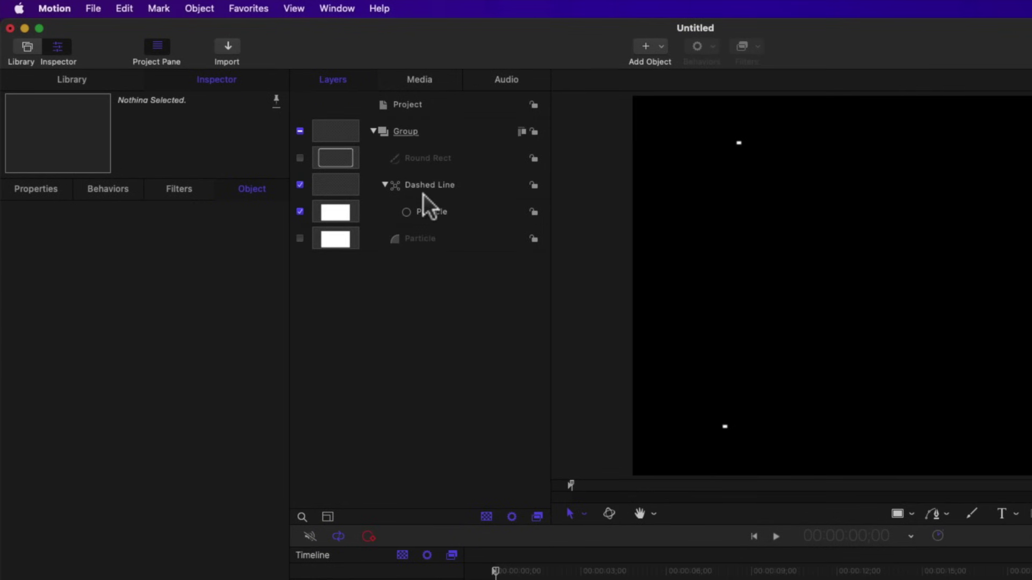
Set the Dashed Line replicator's number of points to 1000.
left_click(420, 183)
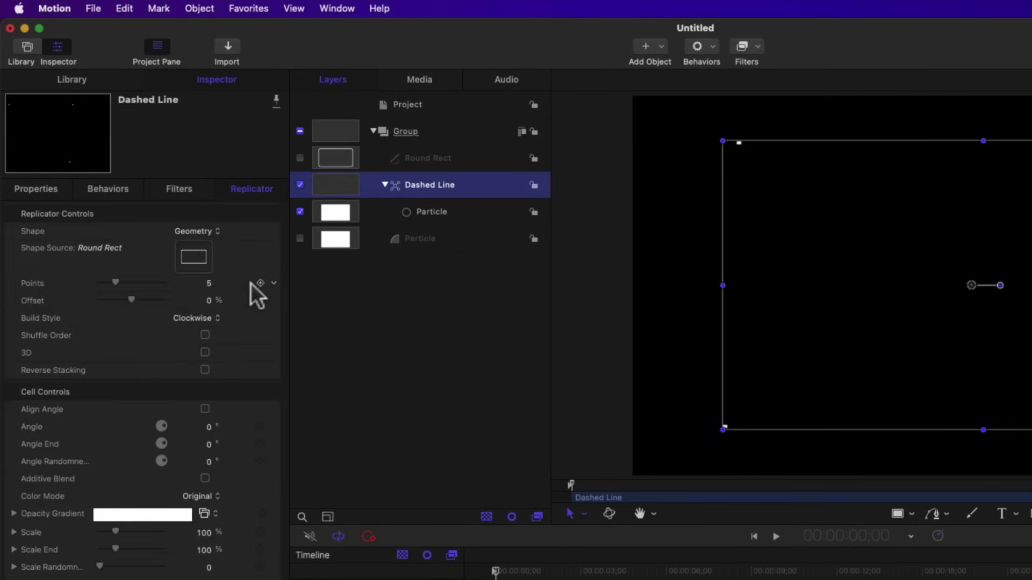
left_click(210, 290)
type("1000")
key("Return")
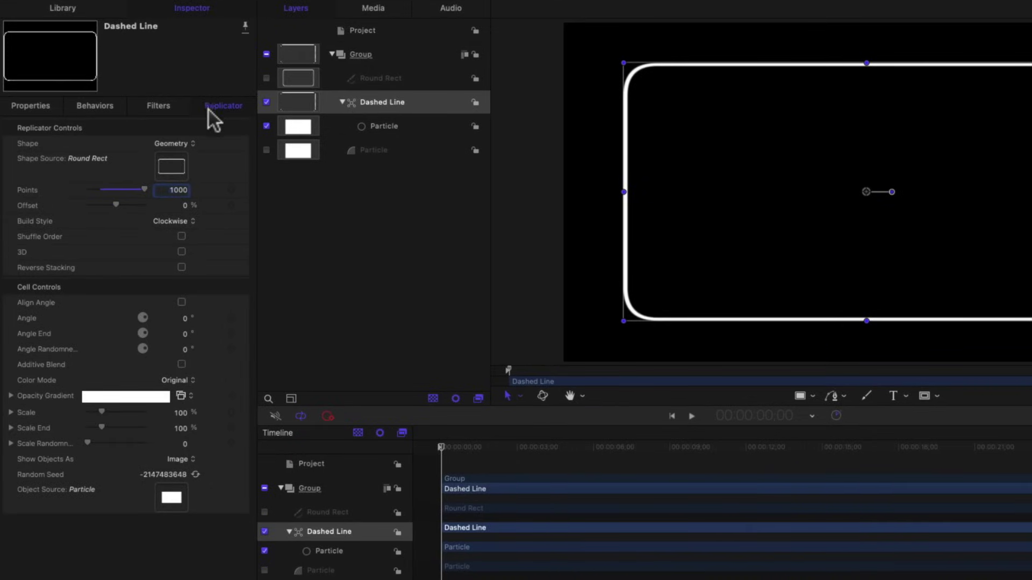
Set the cell color mode to Over Pattern and create a 0% opacity tag at about 49% along the color gradient.
left_click(178, 382)
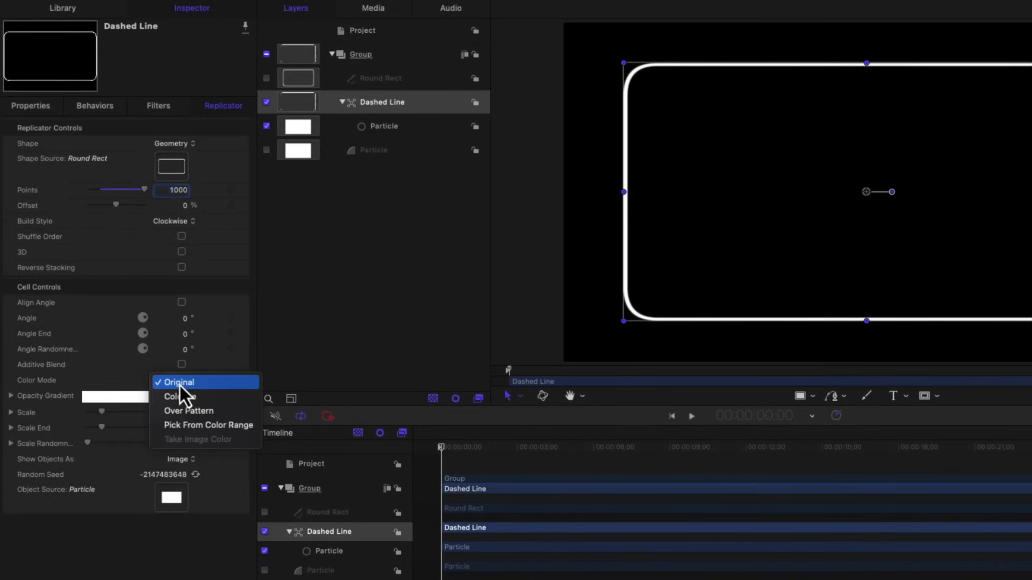
left_click(195, 414)
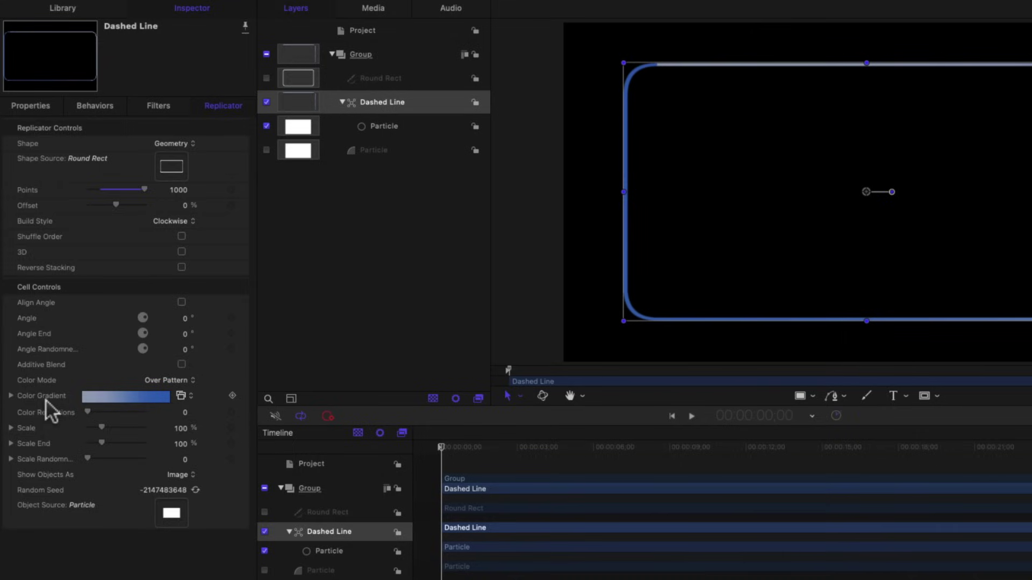
left_click(11, 396)
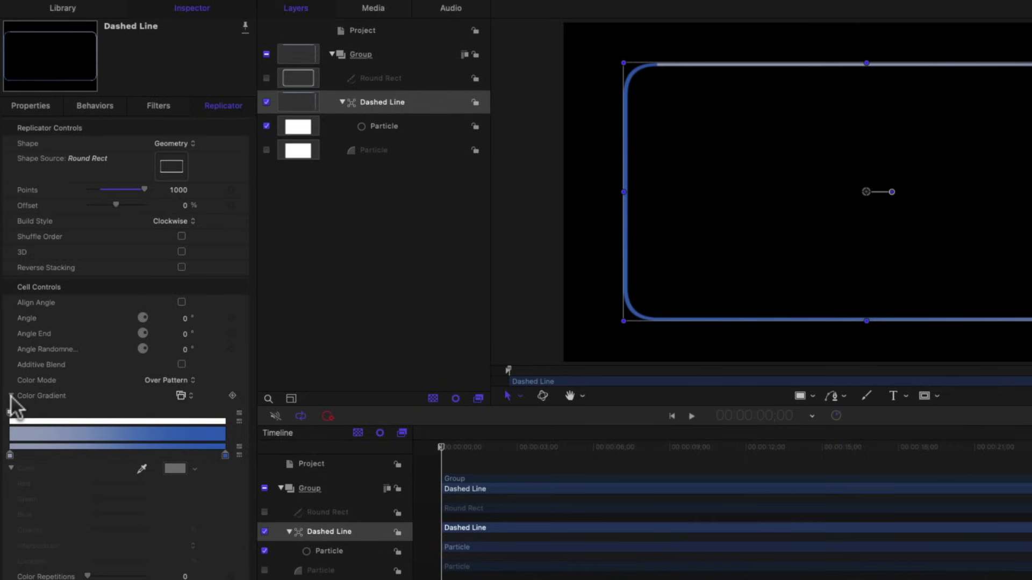
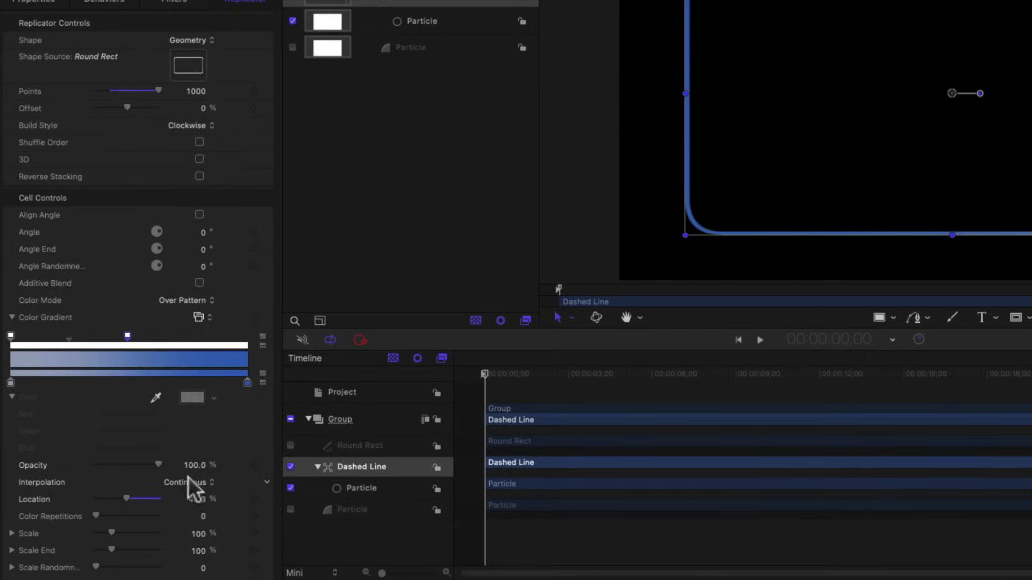
left_click_drag(159, 463, 48, 472)
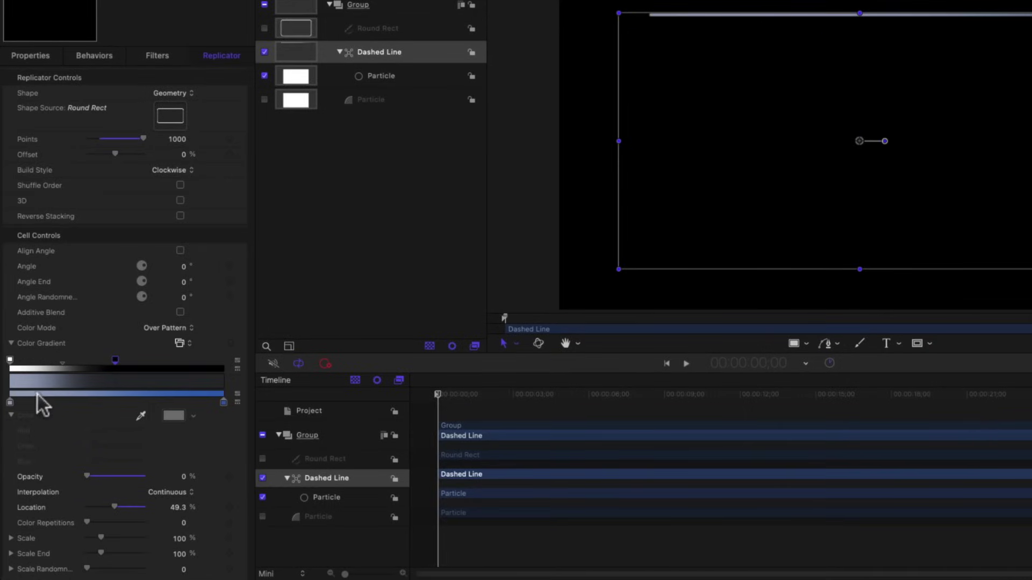
Set the start and end color tags of the Dashed Line color gradient to white, with red, green and blue at 1.0.
left_click(9, 402)
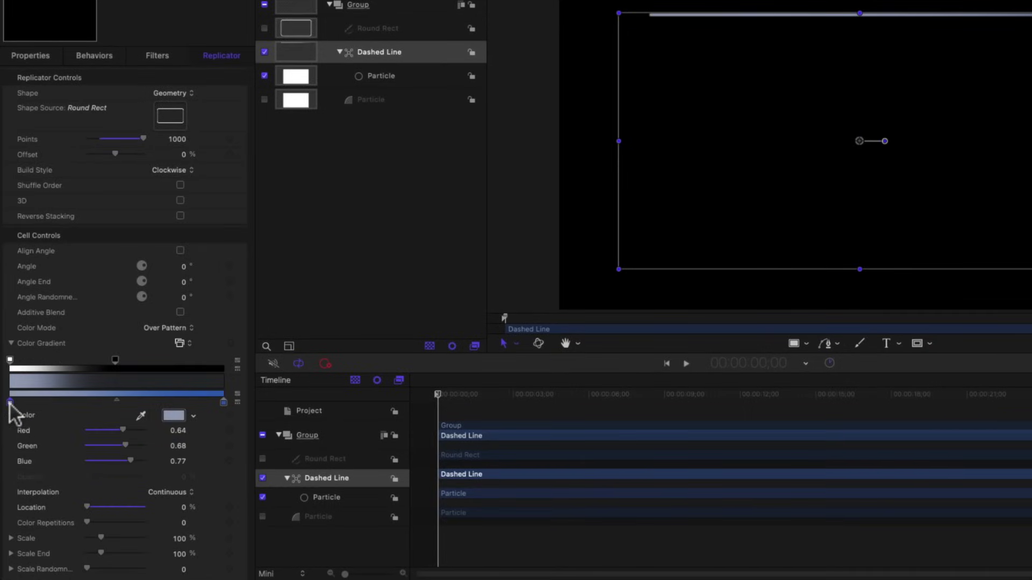
left_click_drag(121, 429, 136, 462)
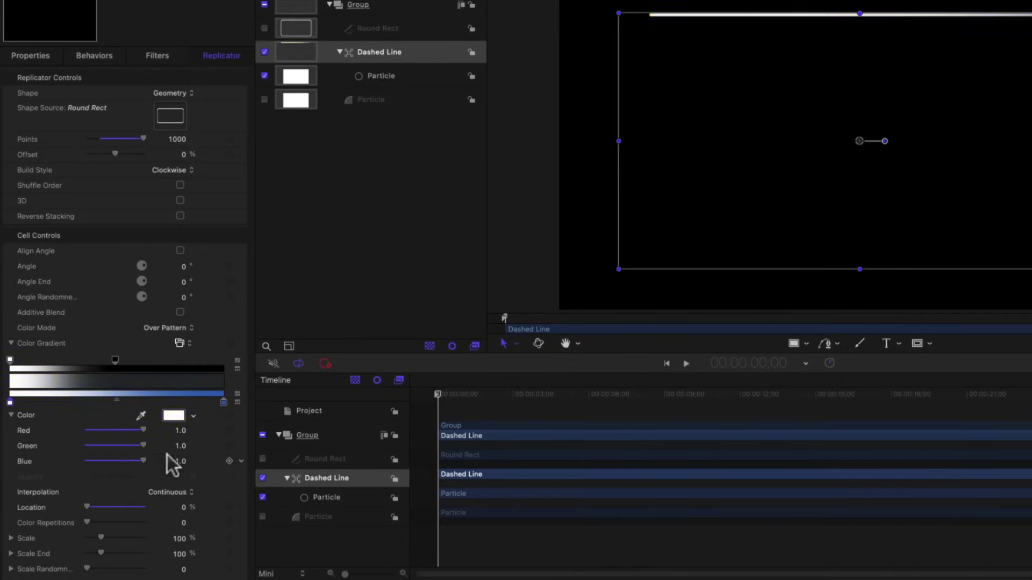
left_click(225, 403)
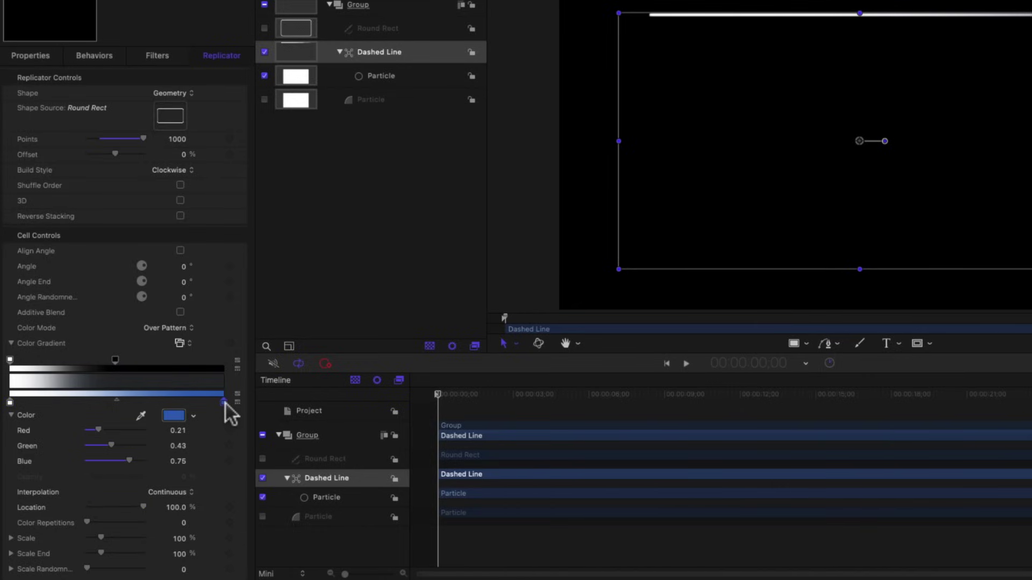
left_click_drag(108, 428, 156, 450)
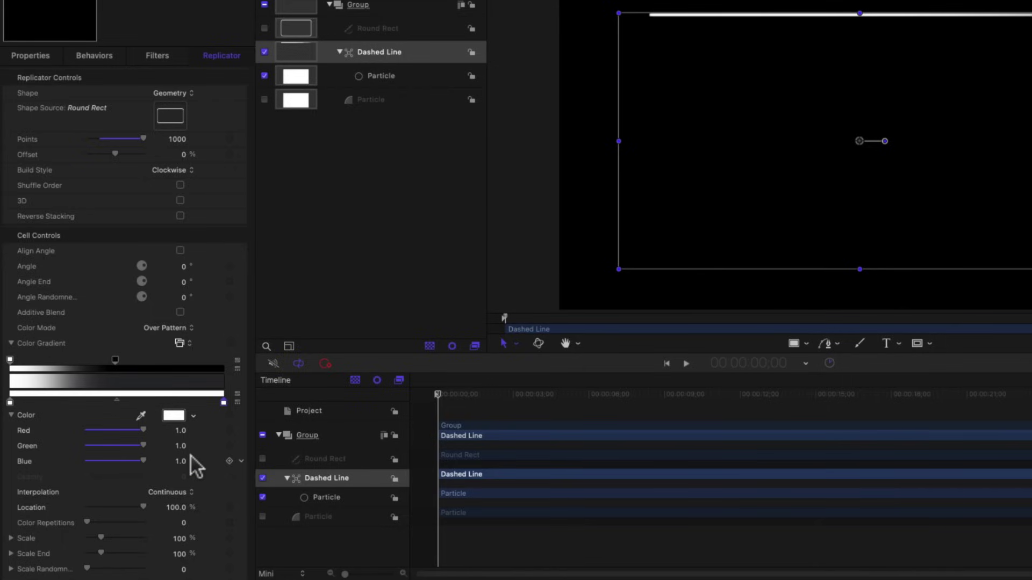
Set the interpolation of the gradient's first opacity tag, at location 0%, to Constant.
left_click(10, 360)
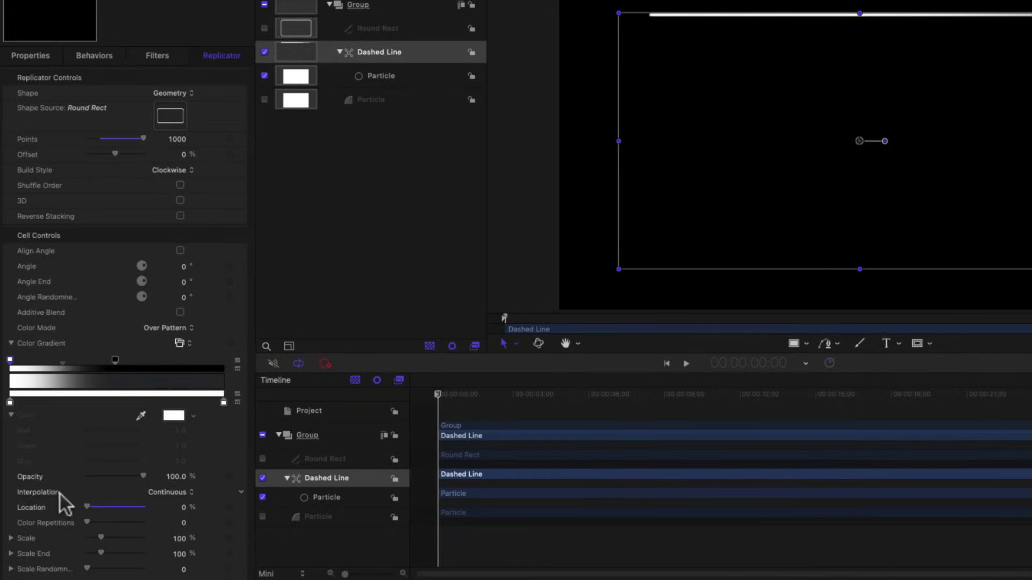
left_click(177, 493)
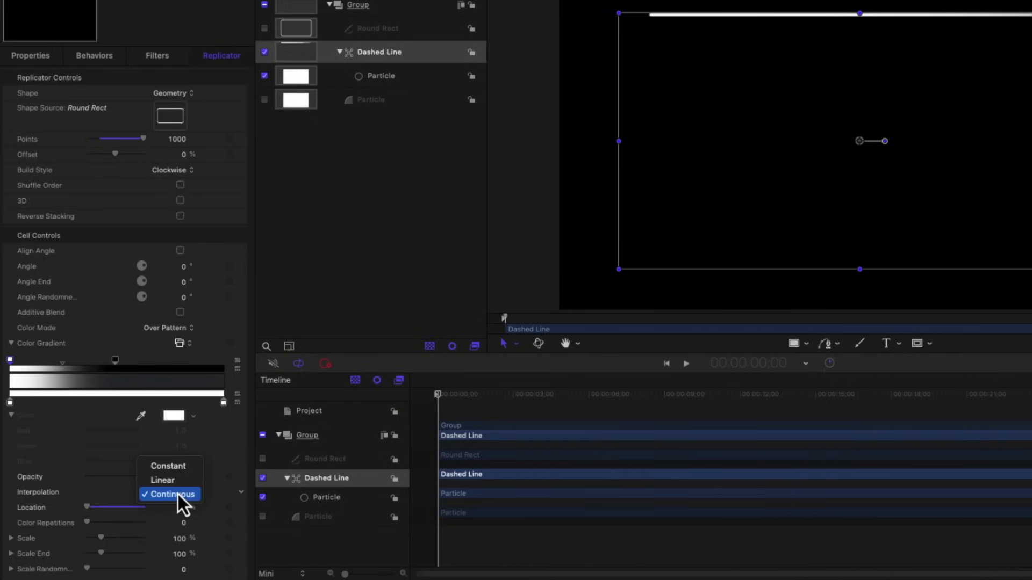
left_click(169, 466)
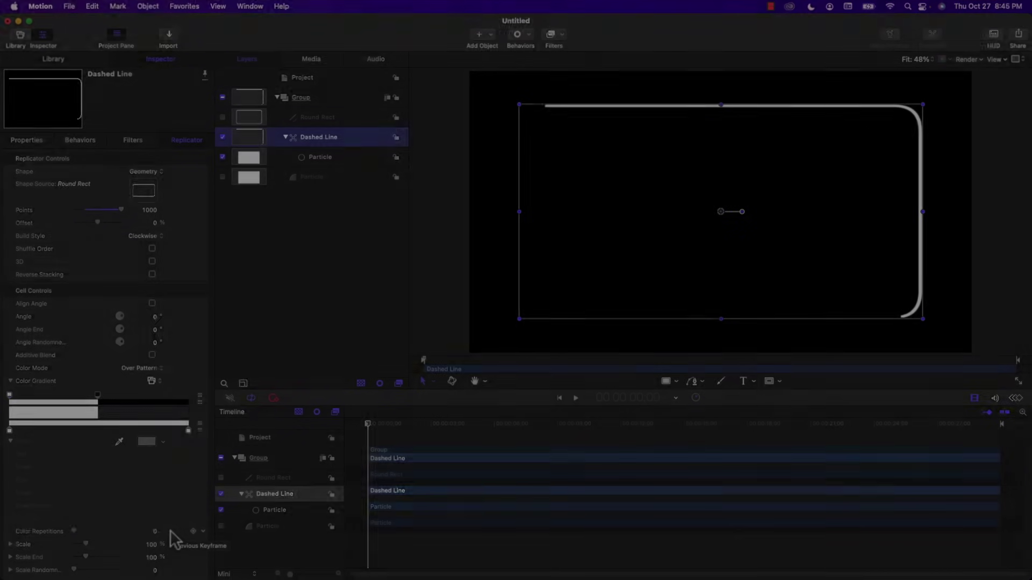
Set the Dashed Line replicator's color repetitions to 50.
left_click(172, 539)
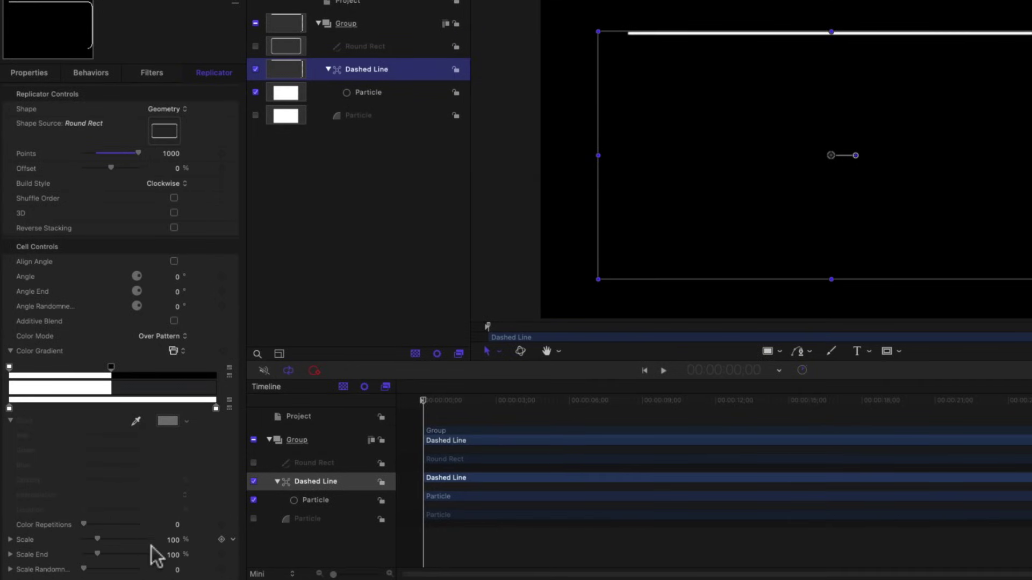
left_click(180, 529)
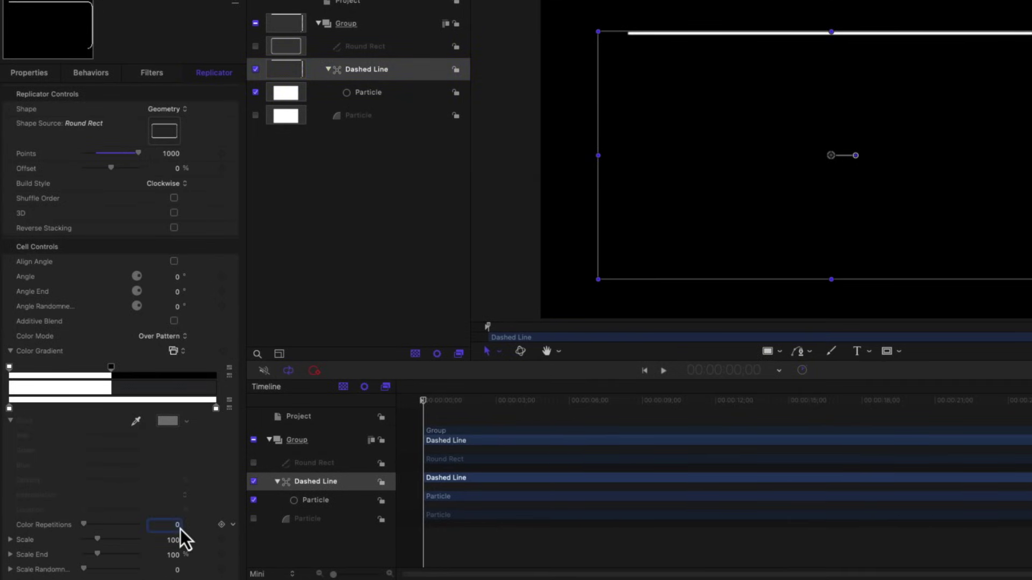
left_click_drag(180, 527, 253, 526)
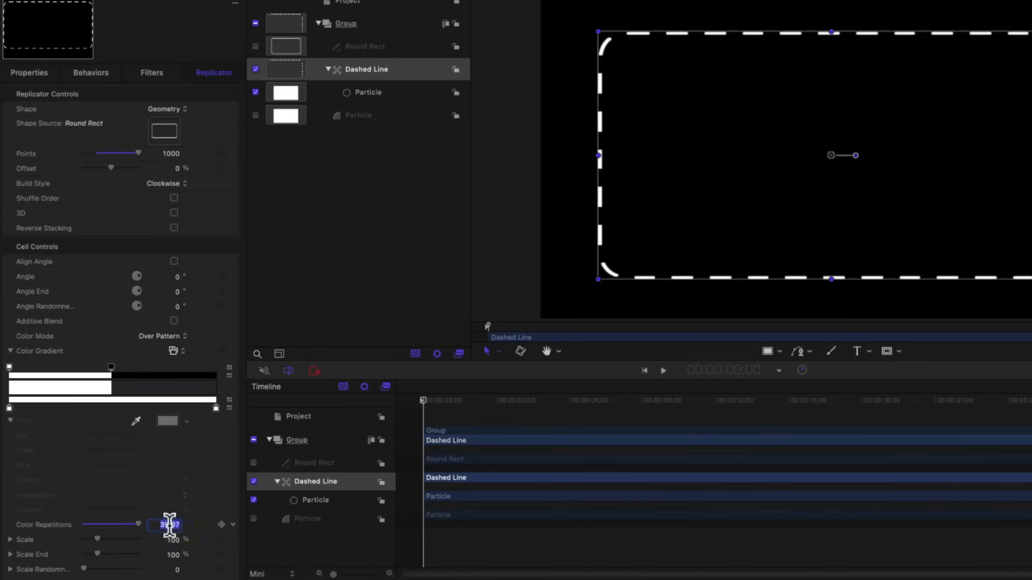
type("50")
key("Return")
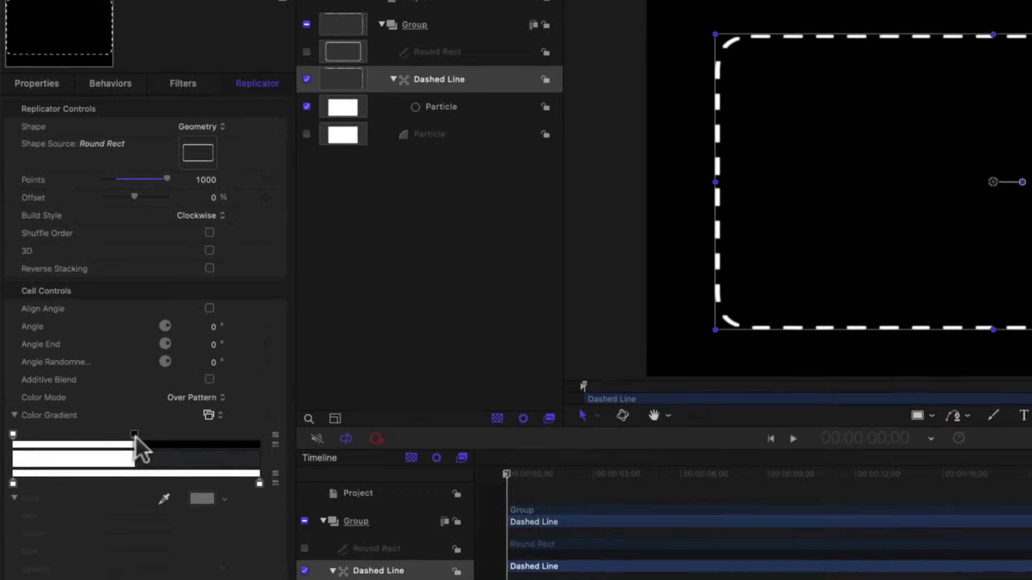
Set the location of the gradient's 0% opacity tag to exactly 50%.
mouse_move(134, 435)
left_mouse_down()
mouse_move(36, 438)
mouse_move(252, 435)
mouse_move(133, 437)
left_mouse_up()
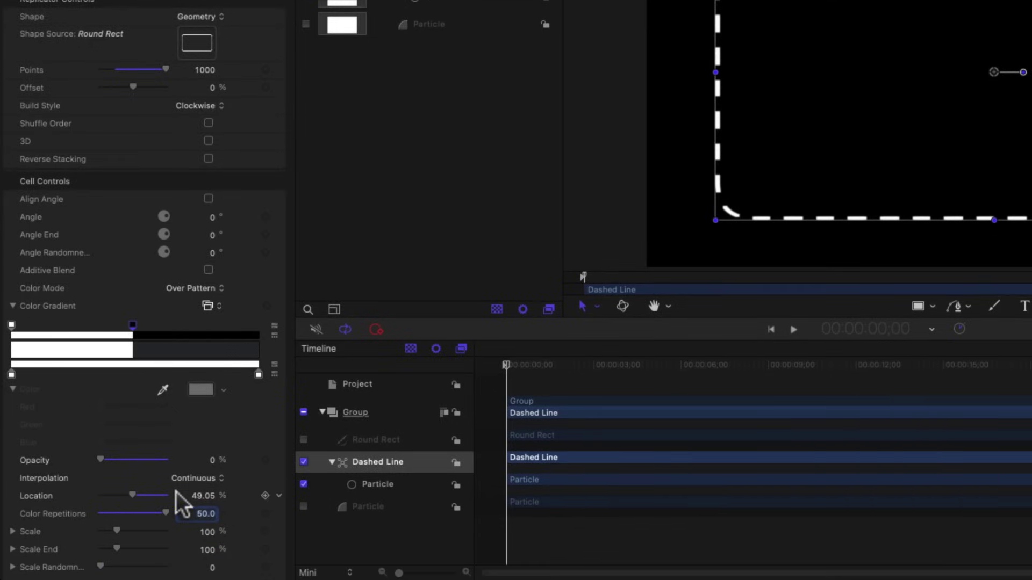
left_click(202, 496)
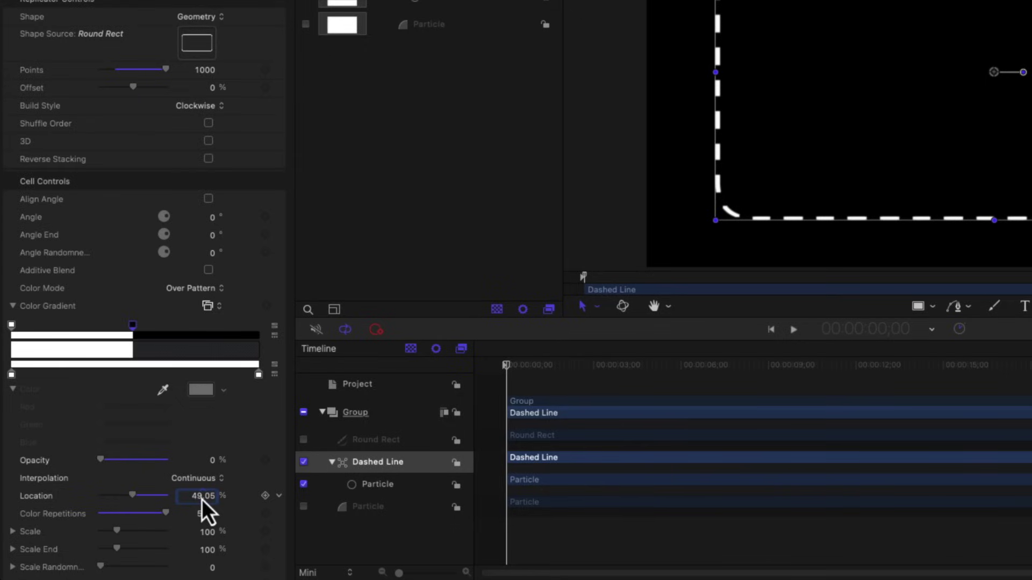
double_click(202, 497)
type("50")
key("Return")
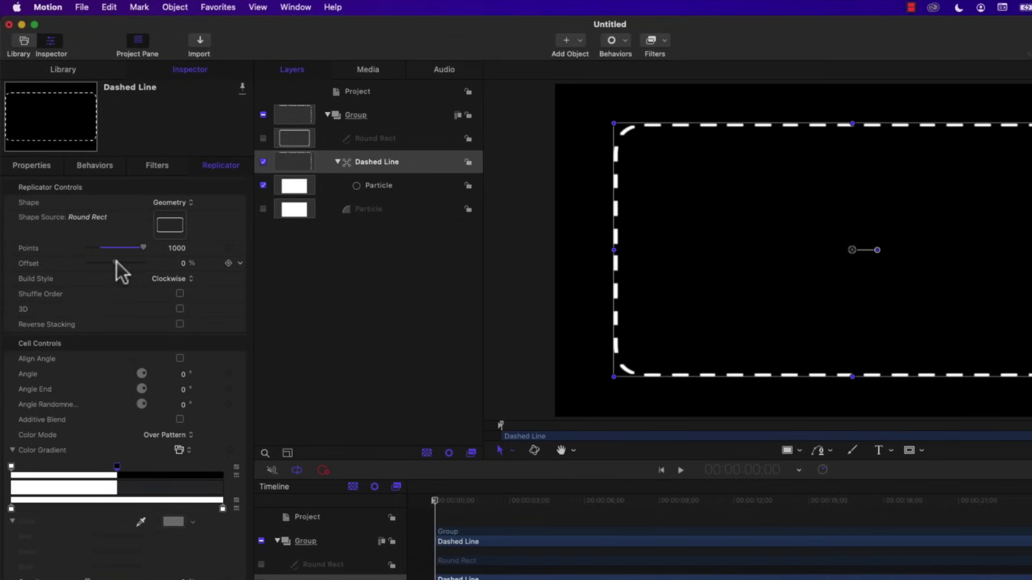
Change the replicator's offset to about 13% and add a Rate parameter behavior to the offset.
left_click_drag(117, 262, 118, 265)
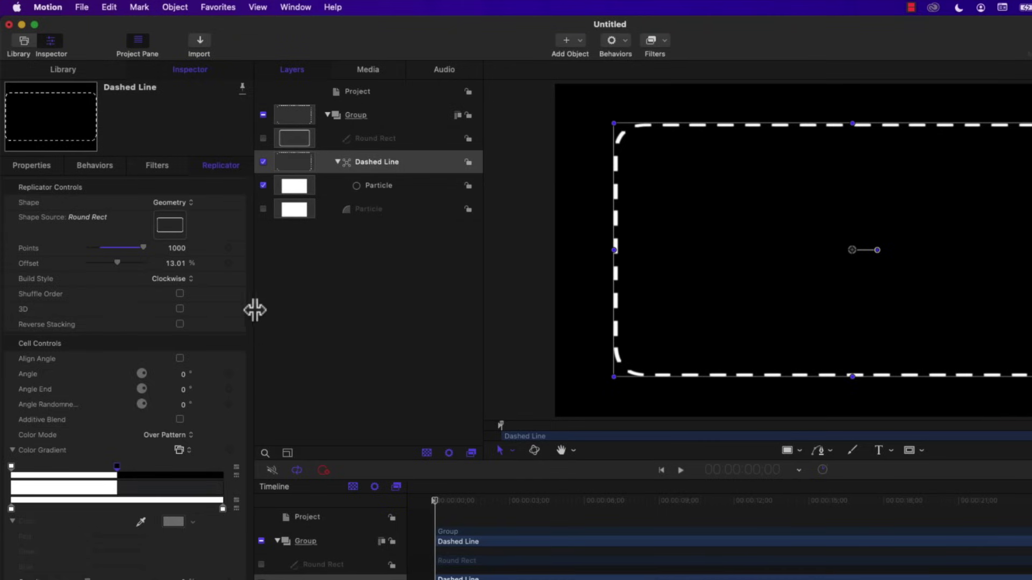
left_click(241, 263)
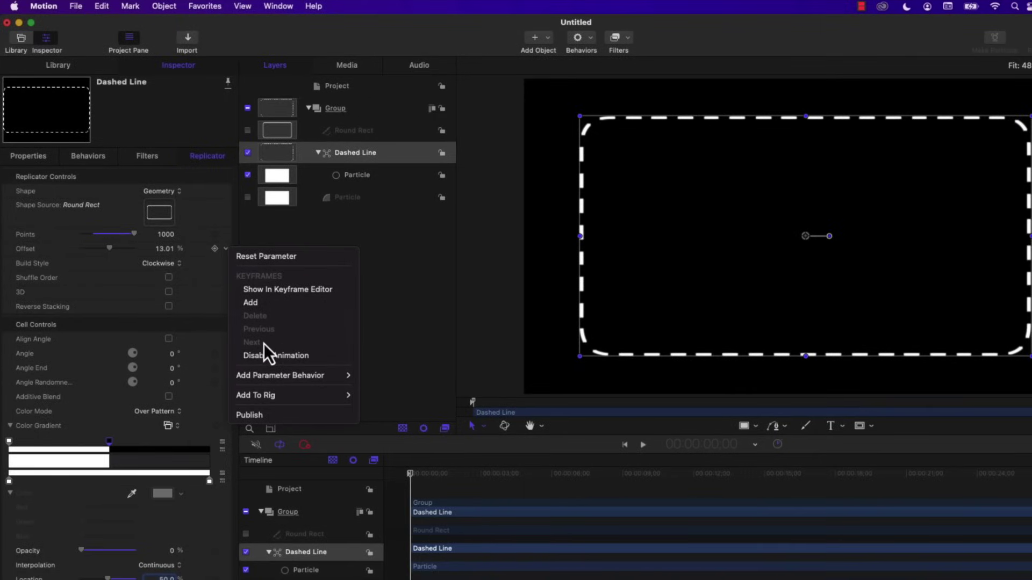
mouse_move(271, 376)
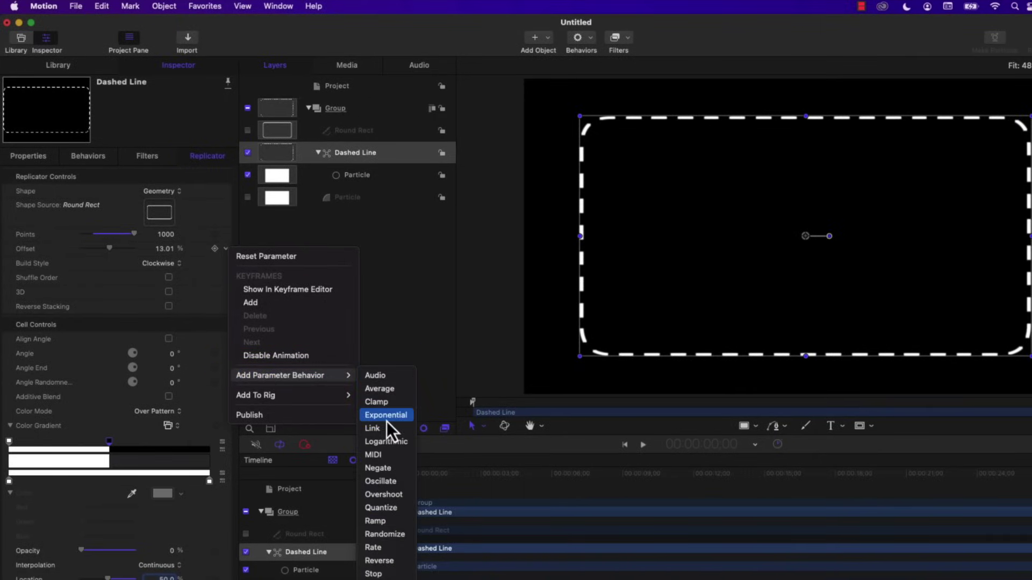
left_click(399, 546)
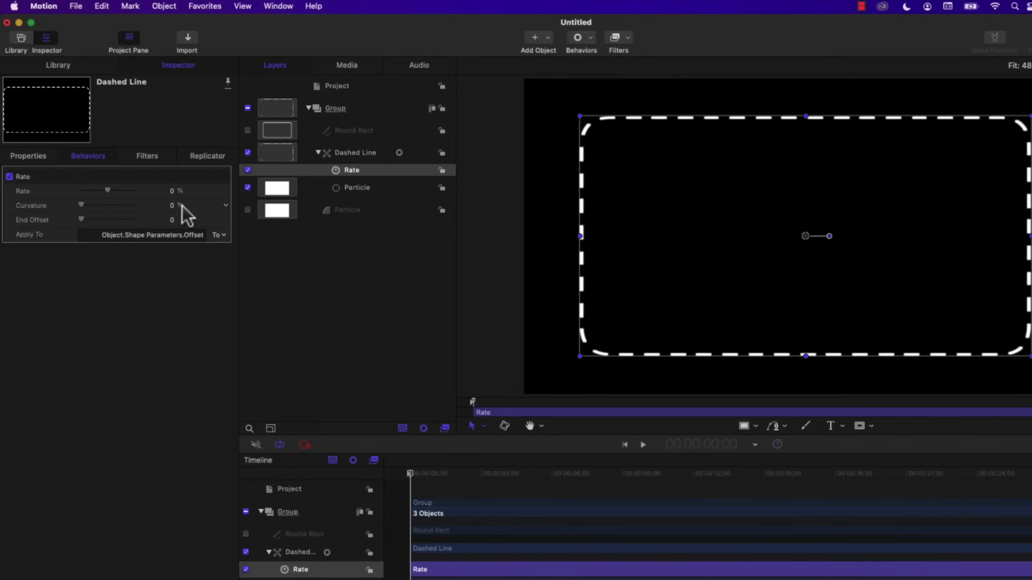
Set the Rate behavior's rate to 10% and play the project to check the dash movement.
type("10")
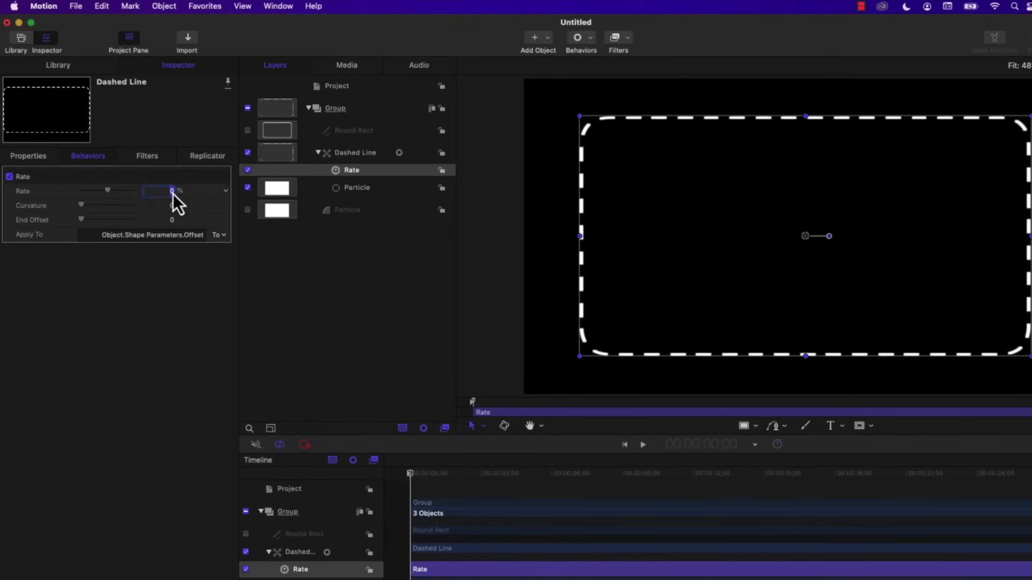
key("Return")
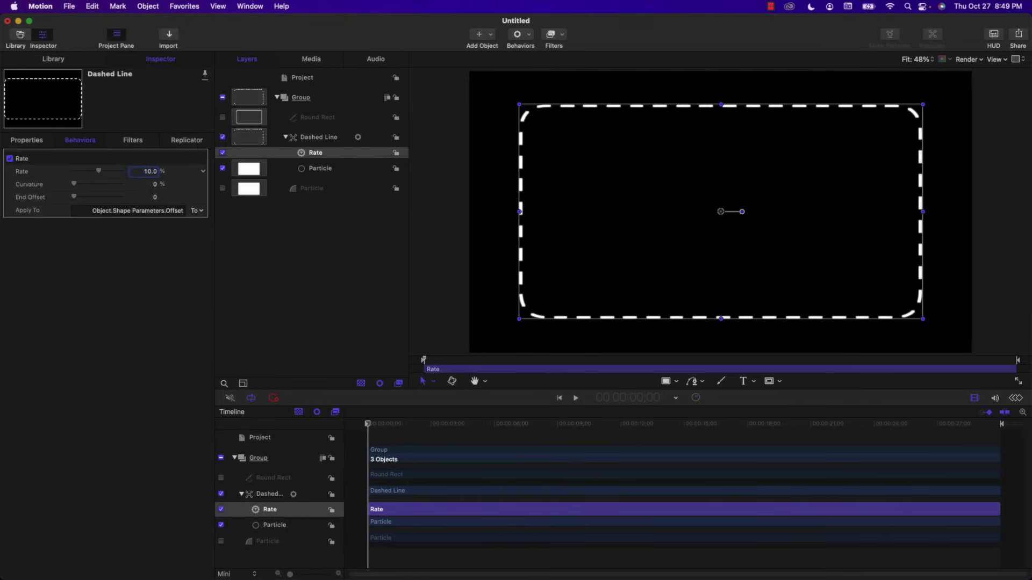
left_click(432, 278)
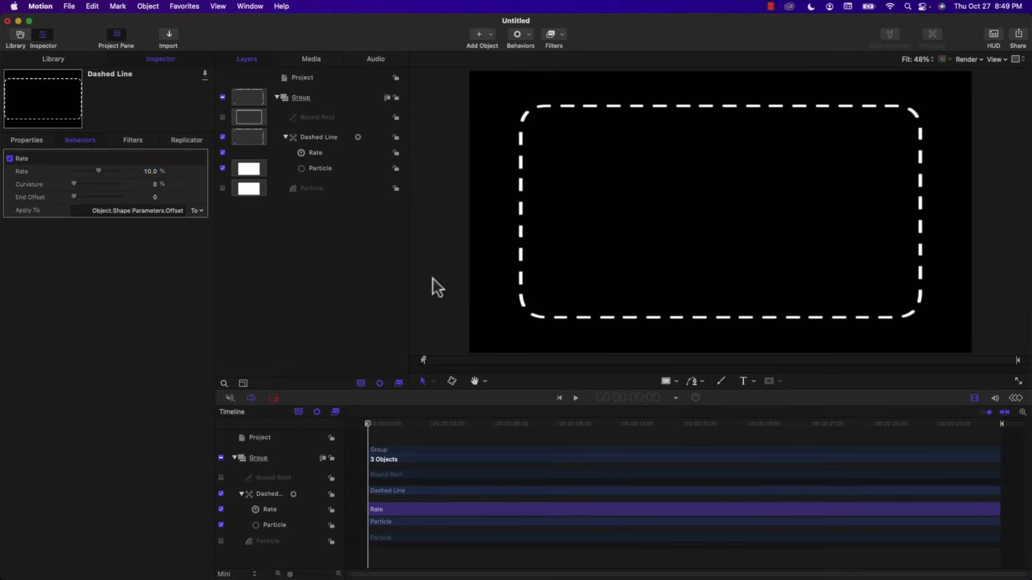
key("space")
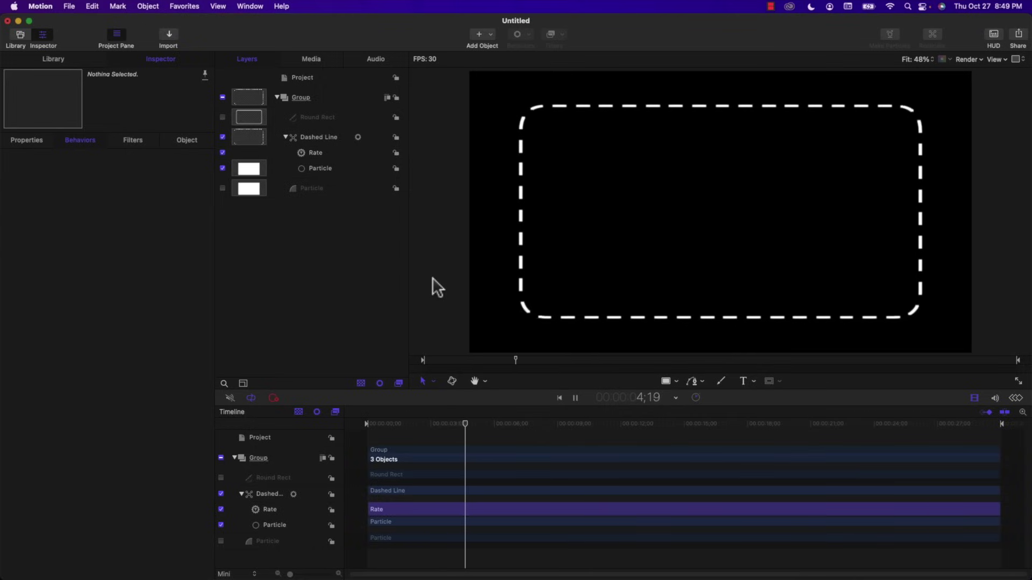
key("space")
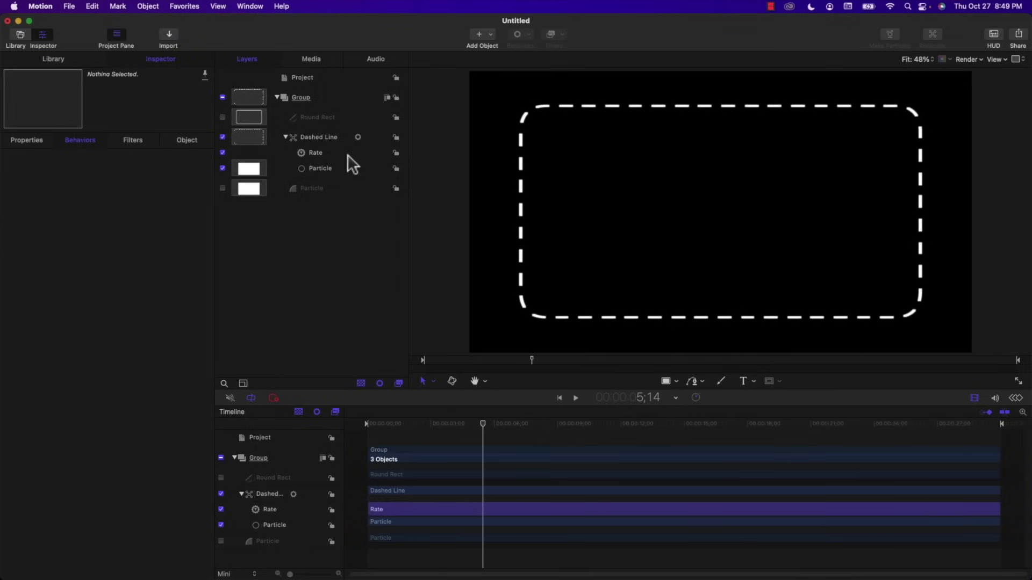
Set the Rate behavior's rate to 5% and play the animation from the start of the project.
left_click(317, 153)
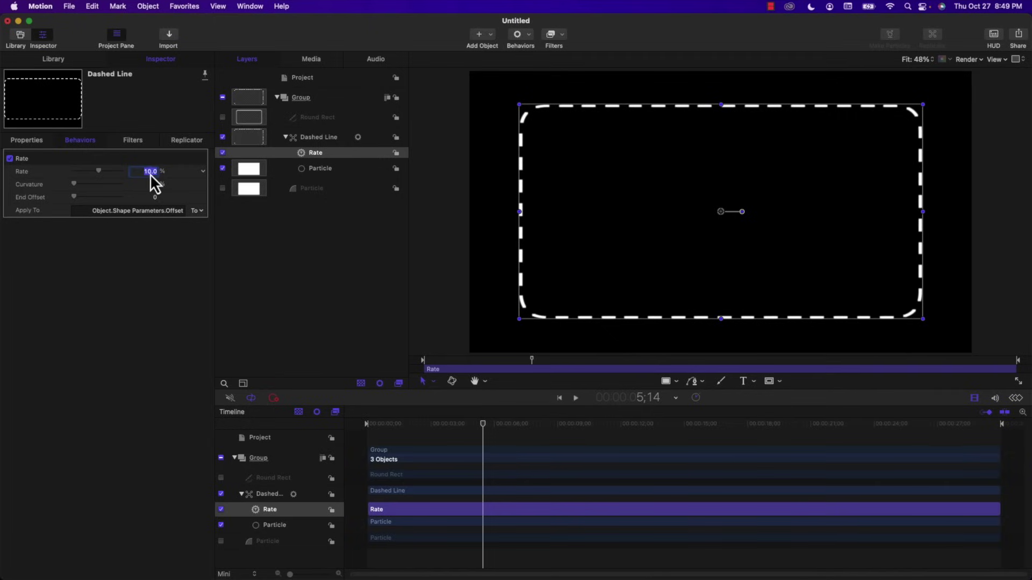
type("20")
key("Return")
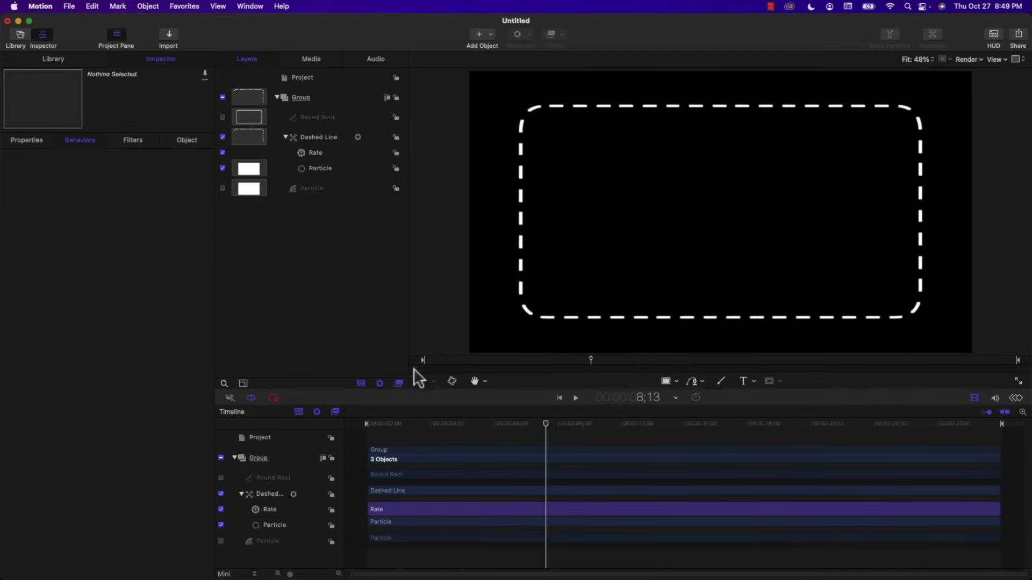
left_click_drag(404, 424, 351, 424)
key("space")
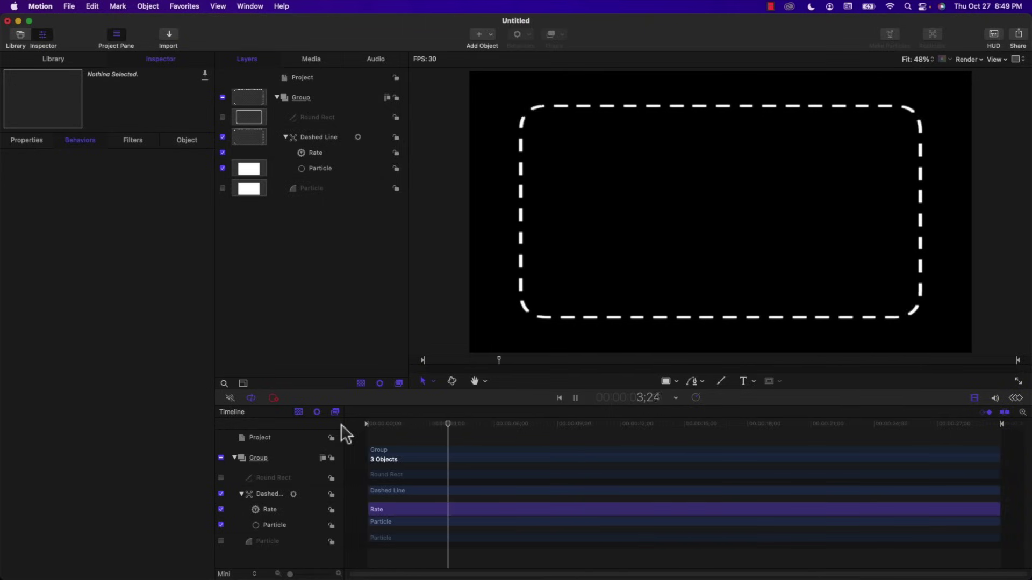
key("space")
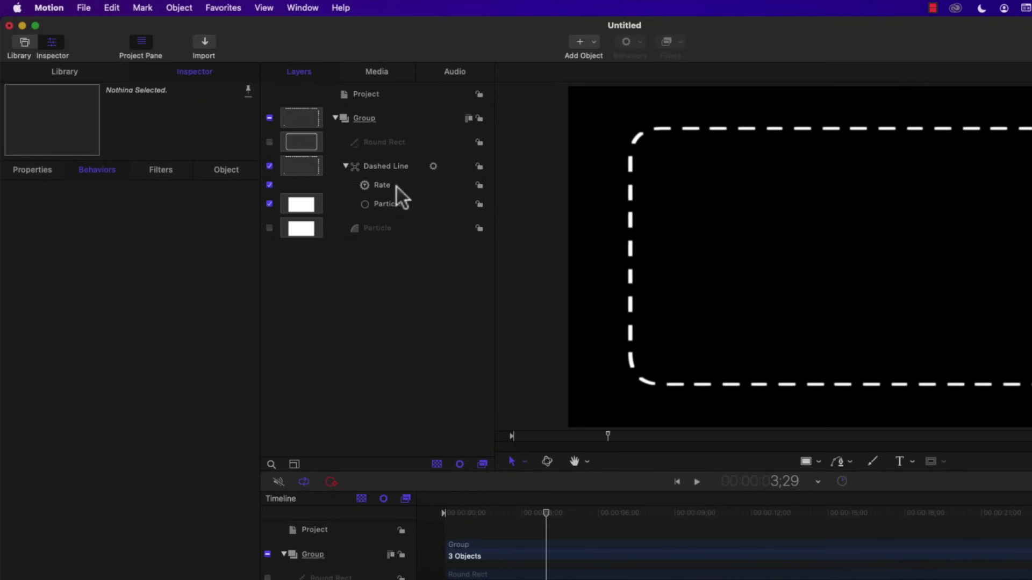
Try a rate of -5% on the Rate behavior and play the dashes in the reverse direction.
left_click(395, 186)
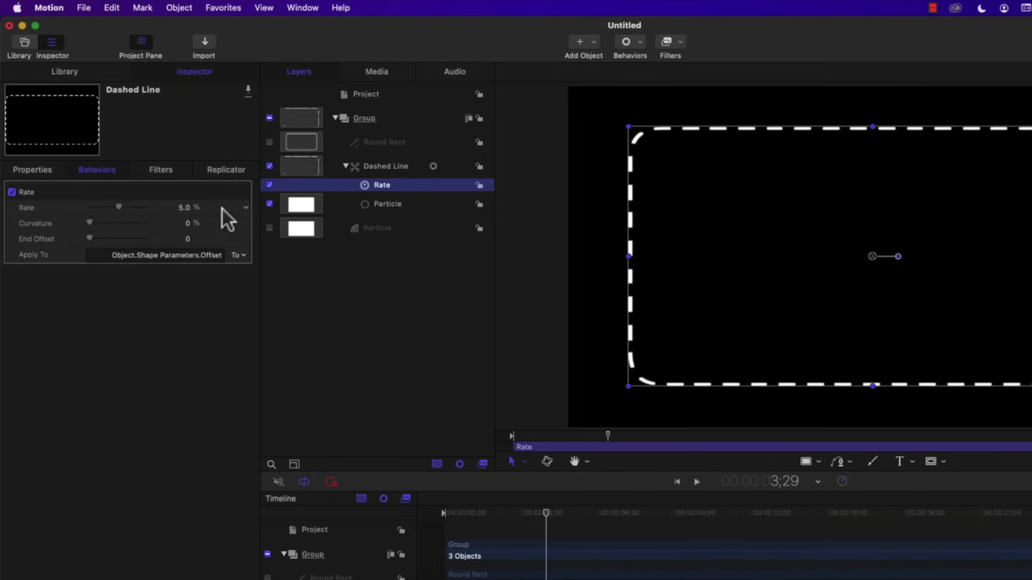
double_click(183, 208)
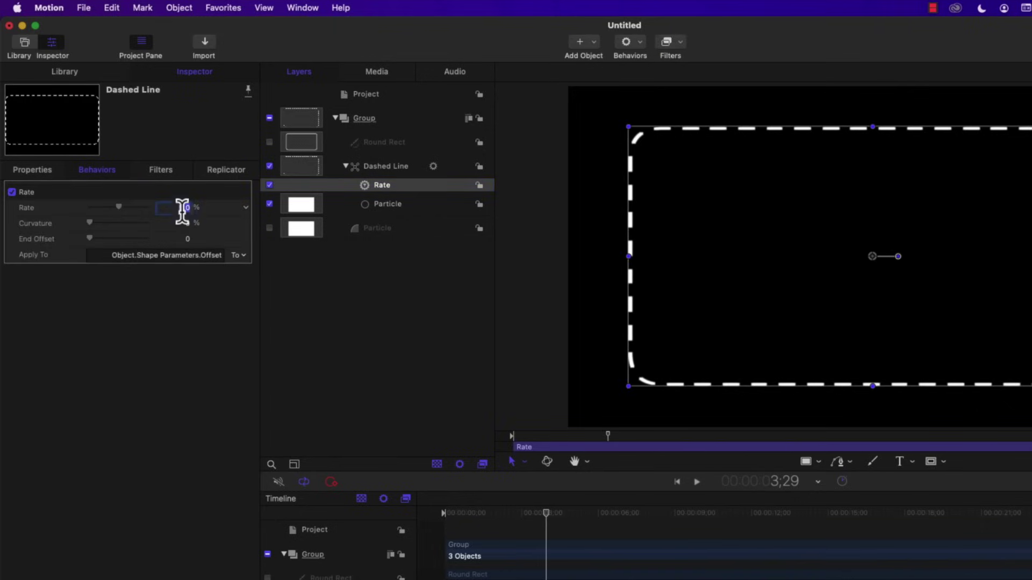
type("-5")
key("Return")
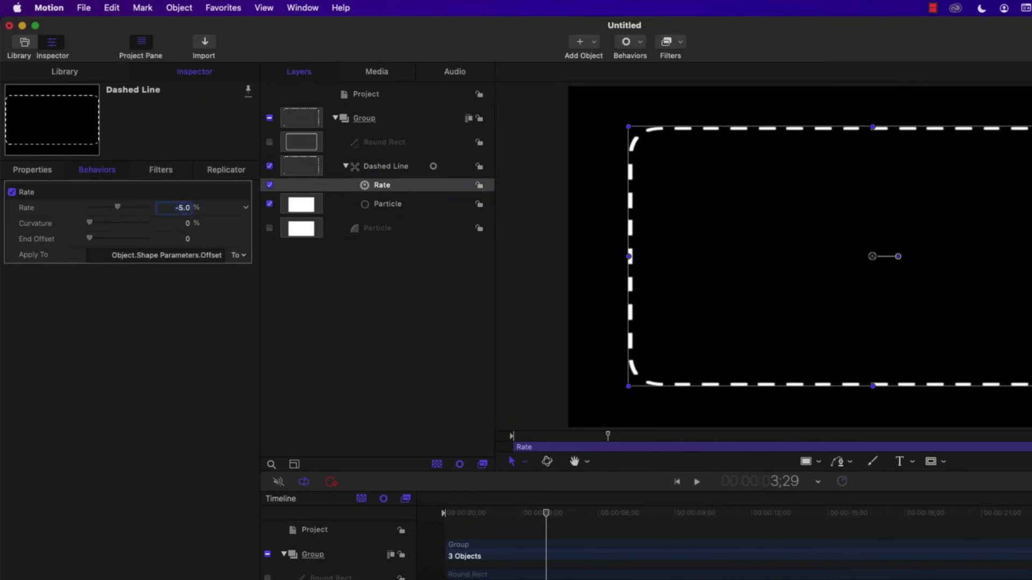
key("space")
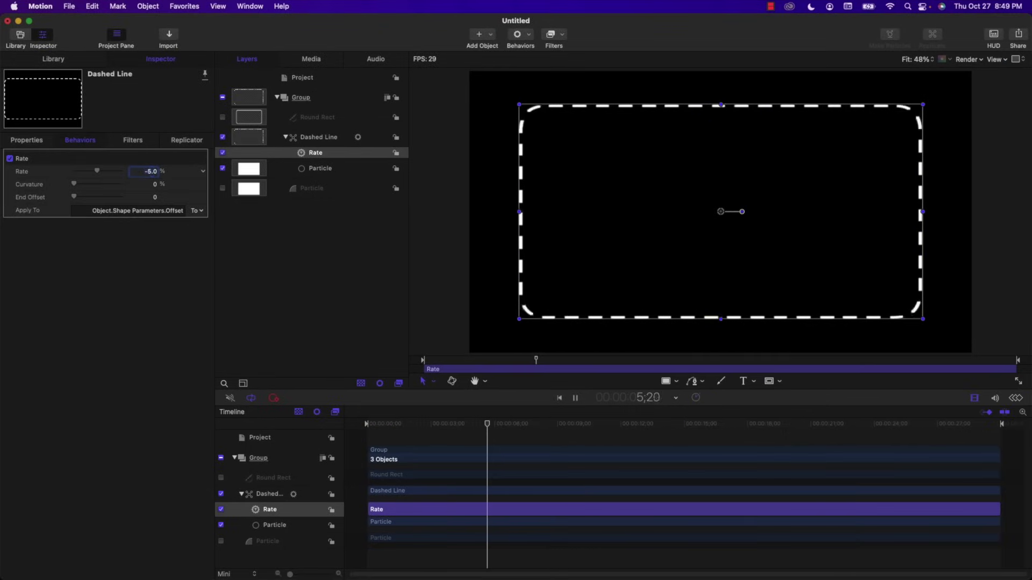
key("space")
Set the Rate behavior's rate back to 5% and preview the dash movement.
type("5")
key("Return")
key("space")
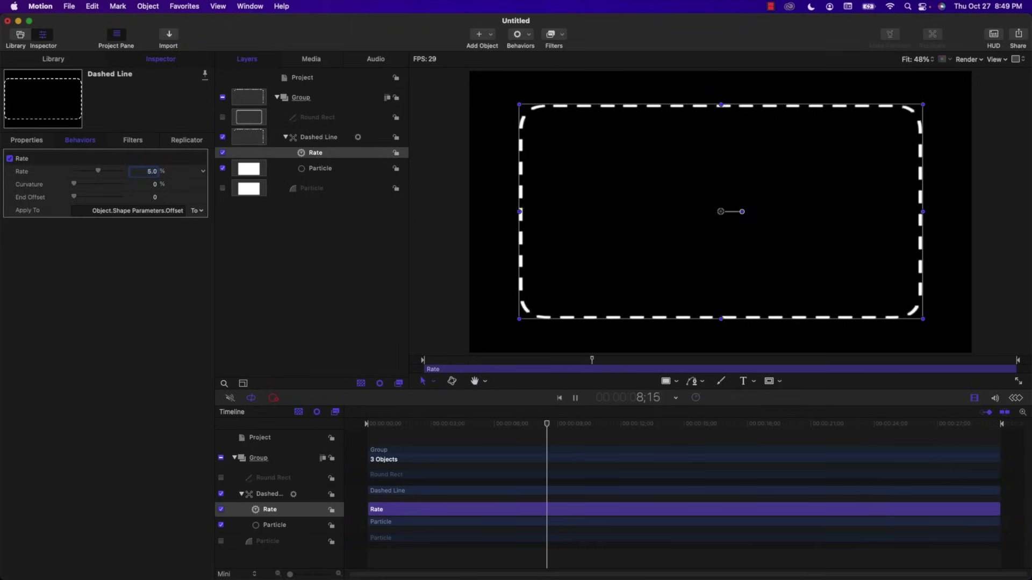
key("space")
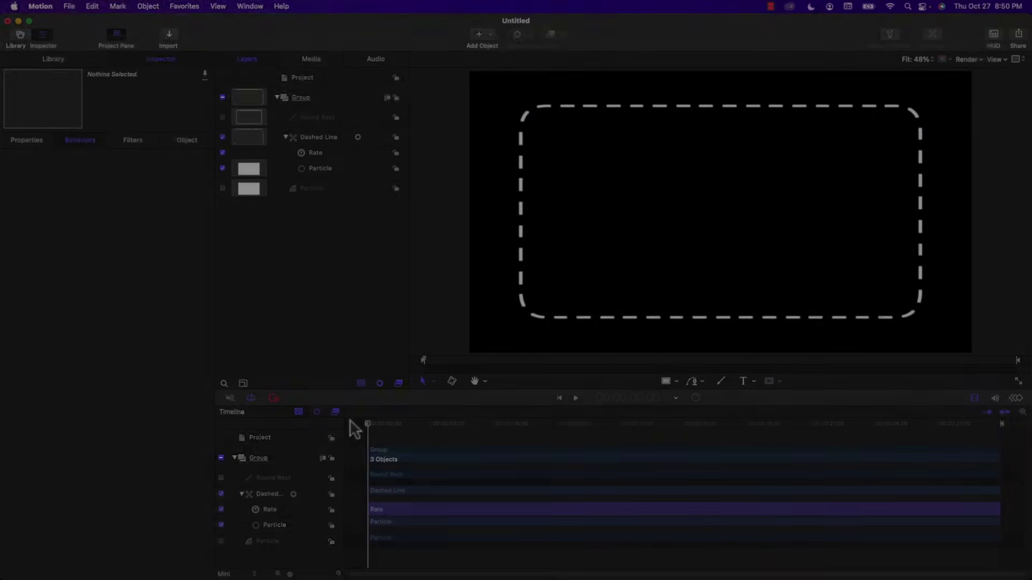
Play the dashed line animation once more and return the playhead to the start of the project.
key("space")
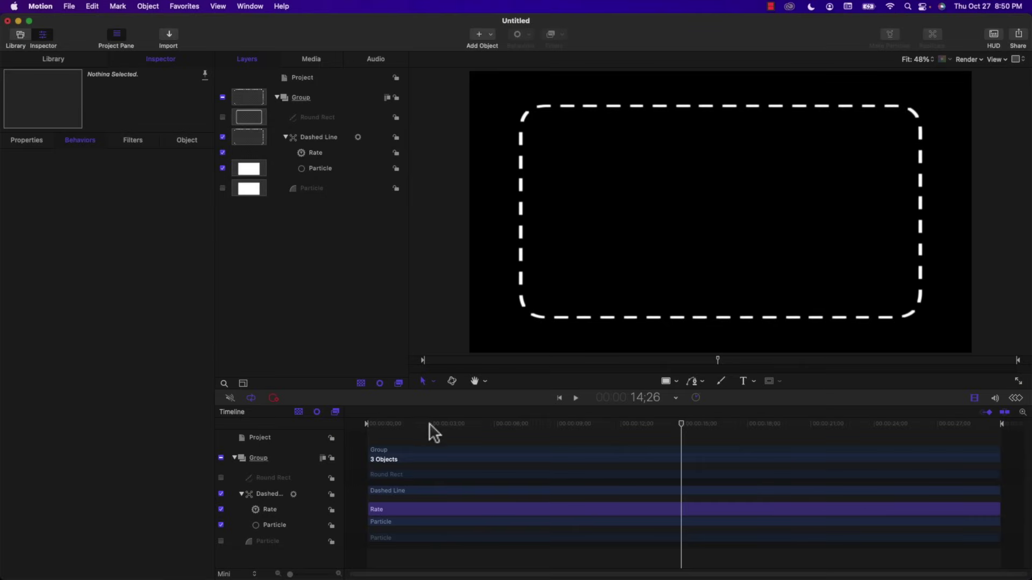
left_click(423, 424)
left_click_drag(420, 425, 360, 424)
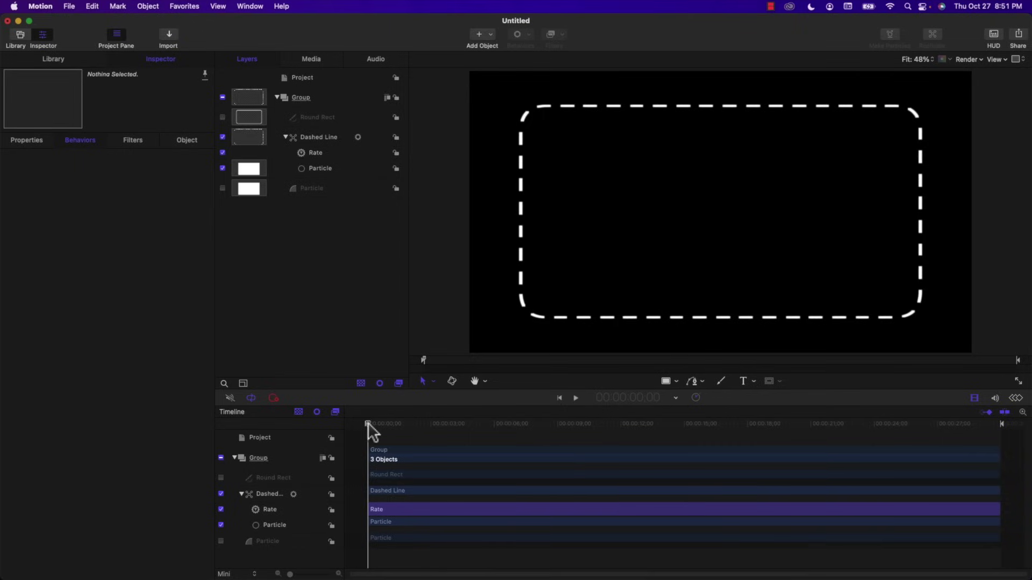
Draw an open S-shaped Bezier curve across the canvas, with a smooth crest at upper left and a smooth trough at lower right.
left_click(695, 381)
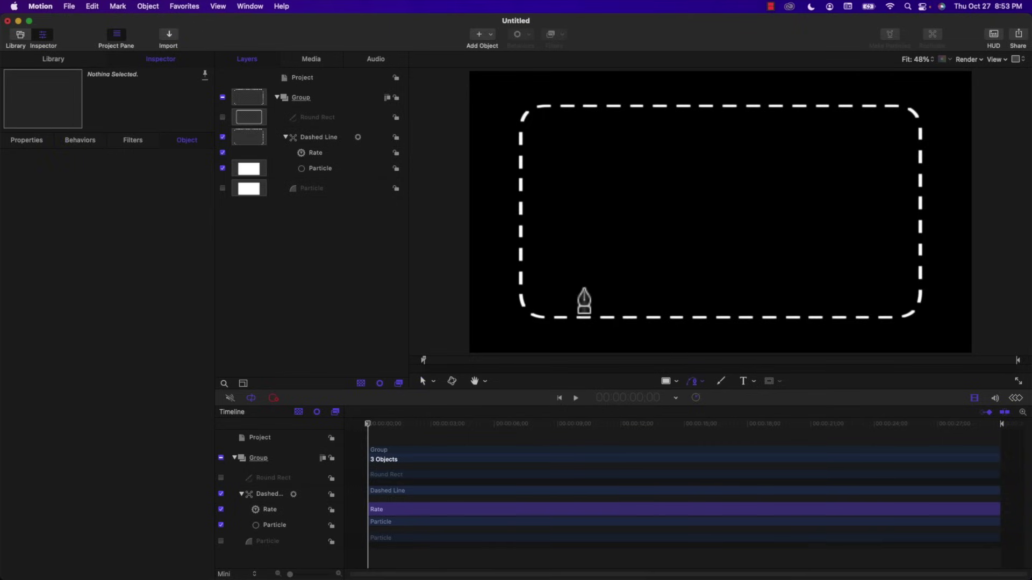
left_click(499, 214)
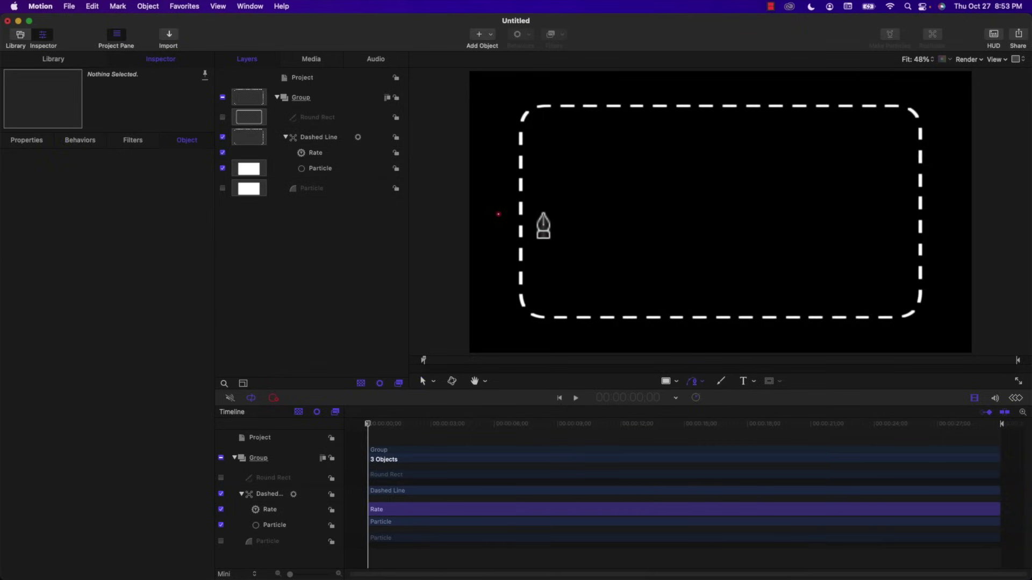
left_click(621, 143)
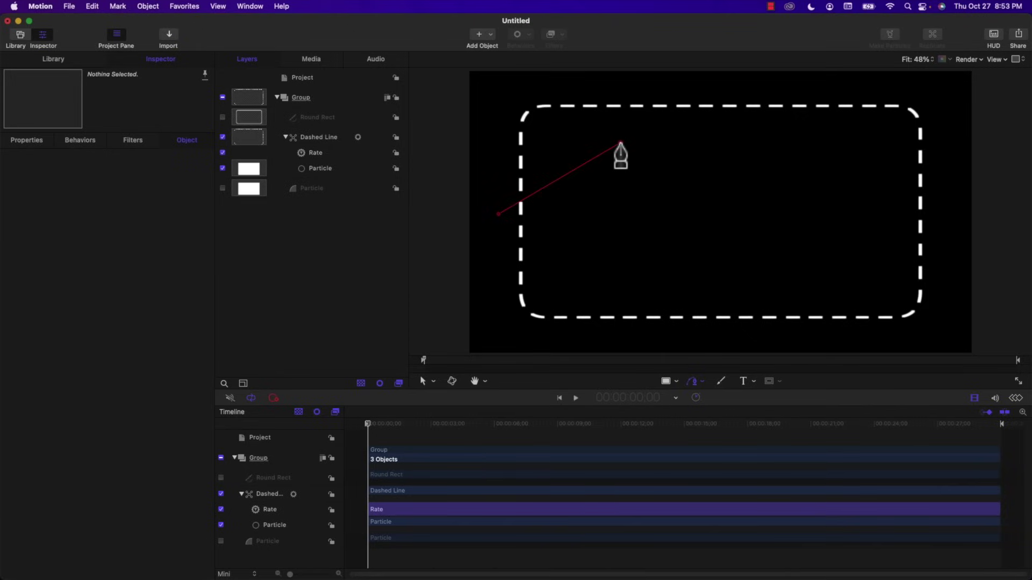
left_click_drag(620, 143, 682, 142)
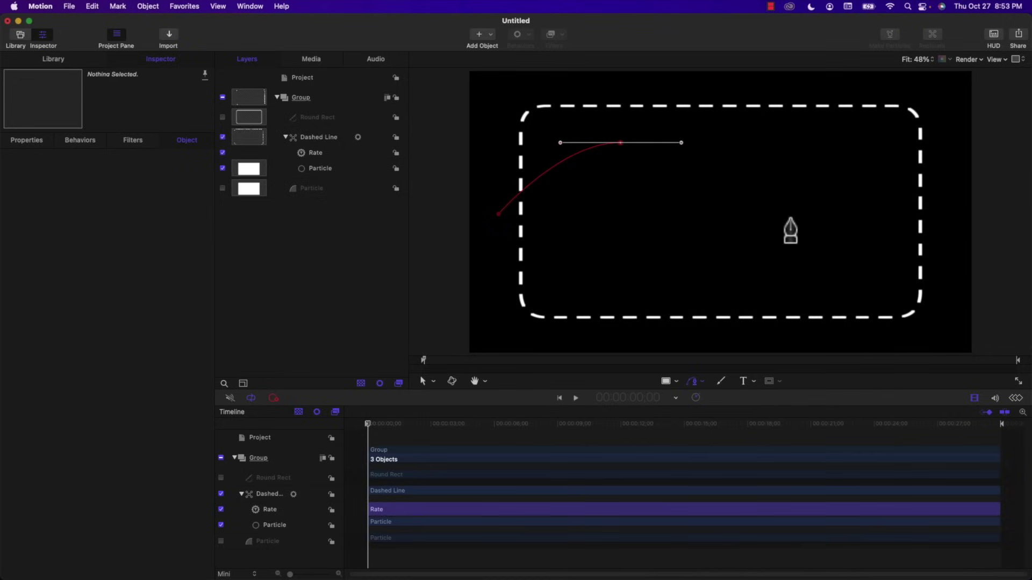
left_click(823, 288)
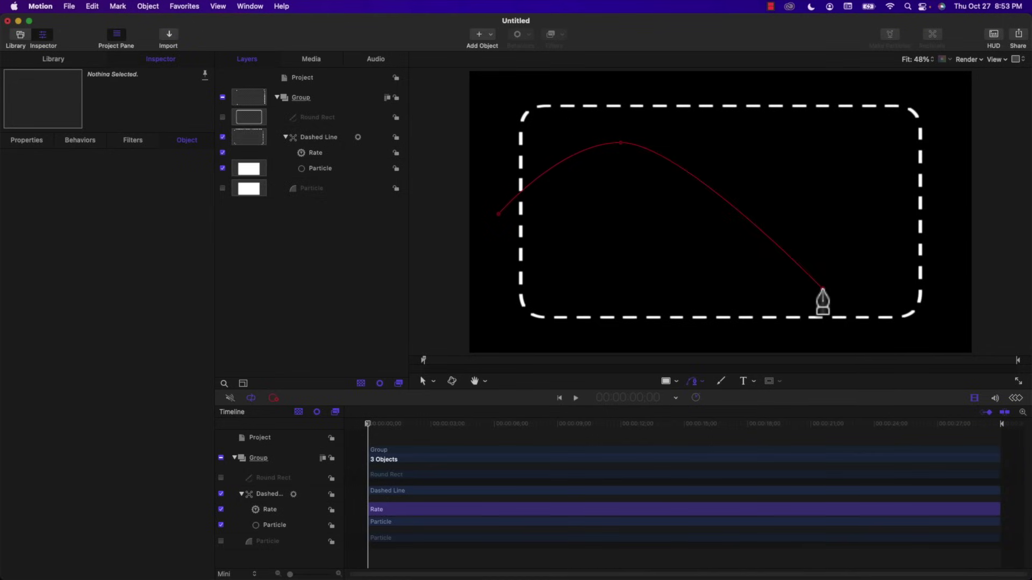
left_click_drag(823, 289, 903, 288)
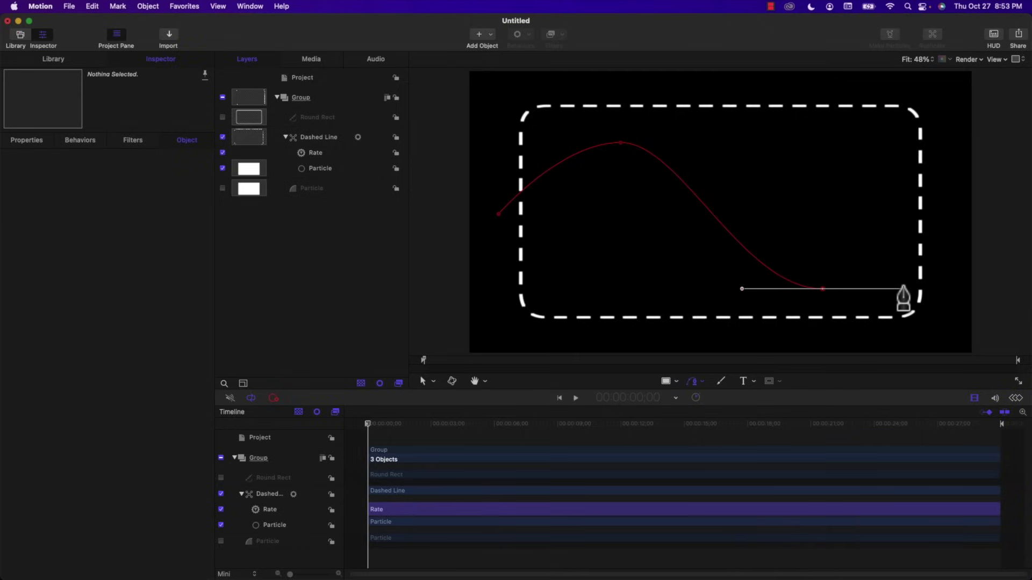
left_click(942, 215)
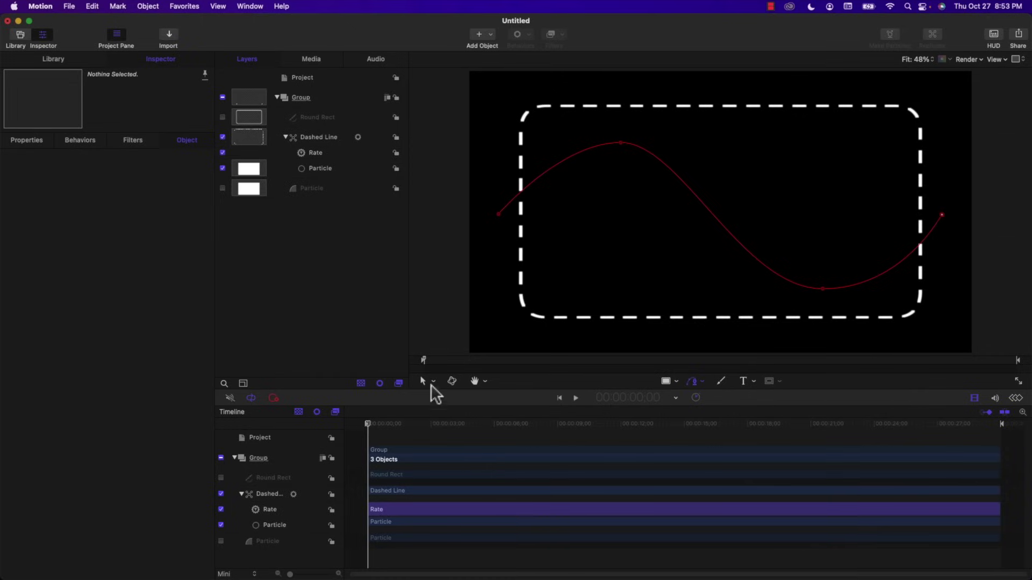
left_click(422, 380)
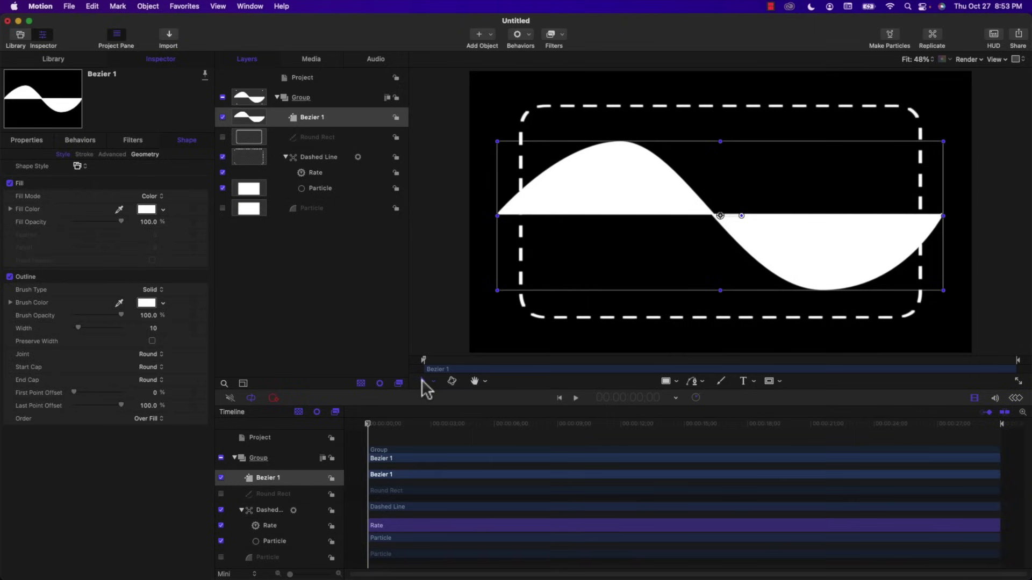
Rename the new curve as Sine Wave and turn off both its fill and its outline.
left_click(318, 117)
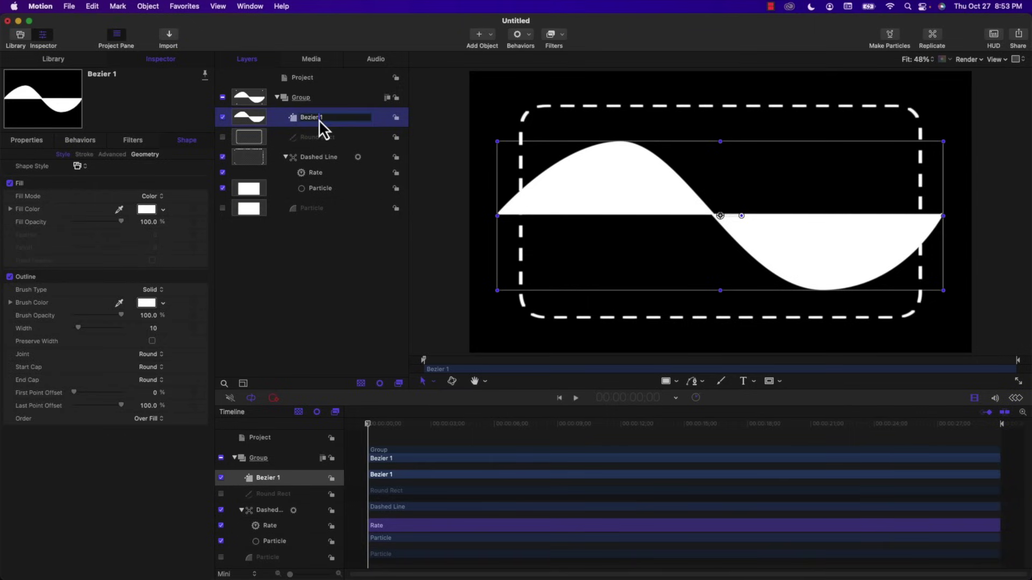
type("Sine Wave")
key("Return")
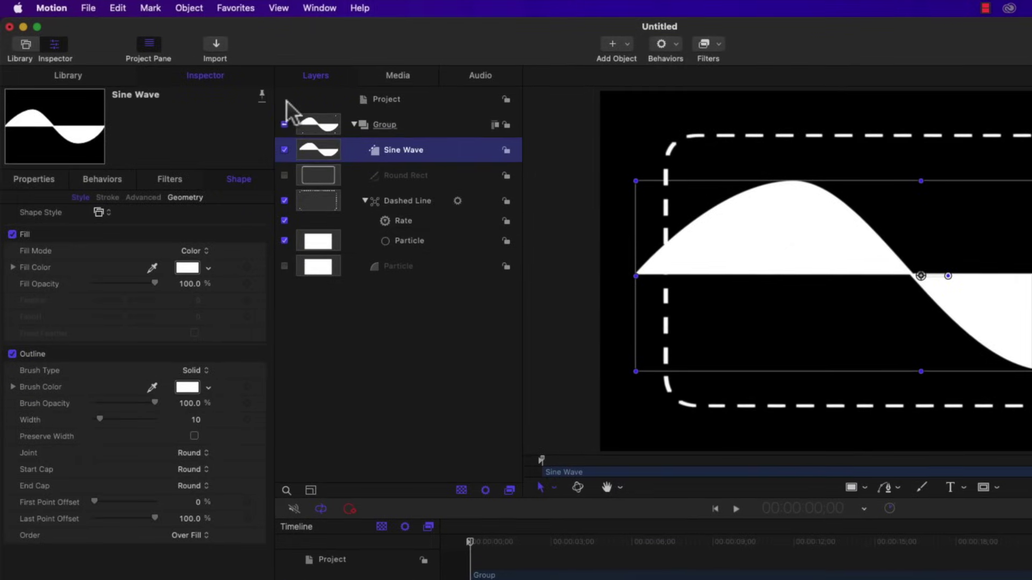
left_click(12, 234)
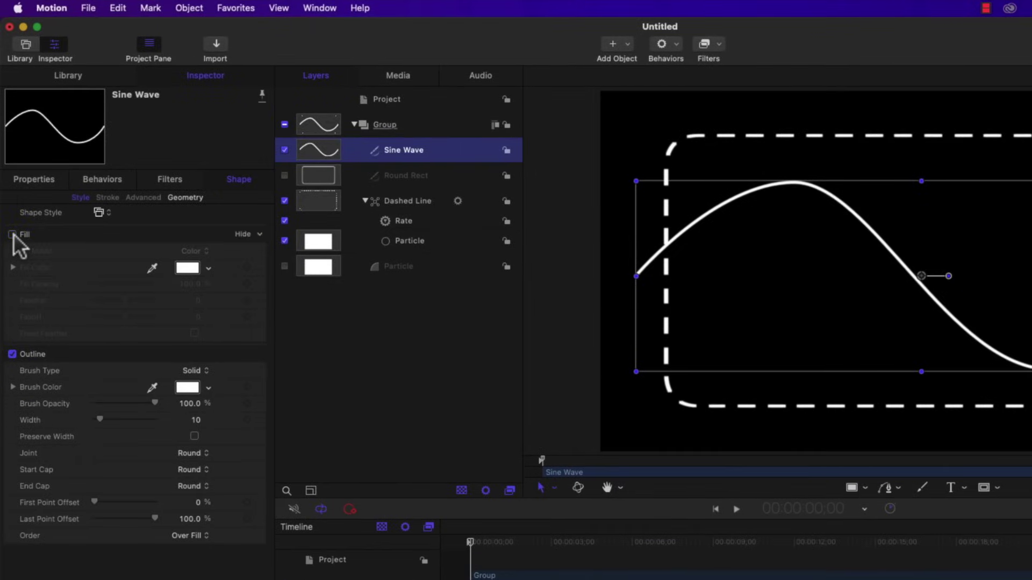
left_click(12, 354)
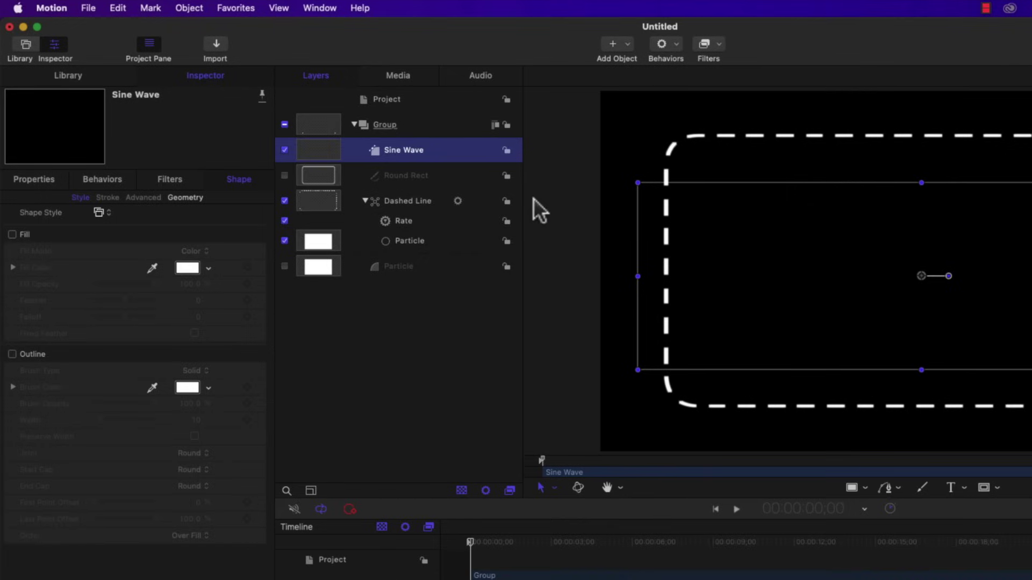
Make Sine Wave the shape source of the Dashed Line replicator and preview the dash movement.
left_click(401, 202)
left_click_drag(415, 156, 182, 247)
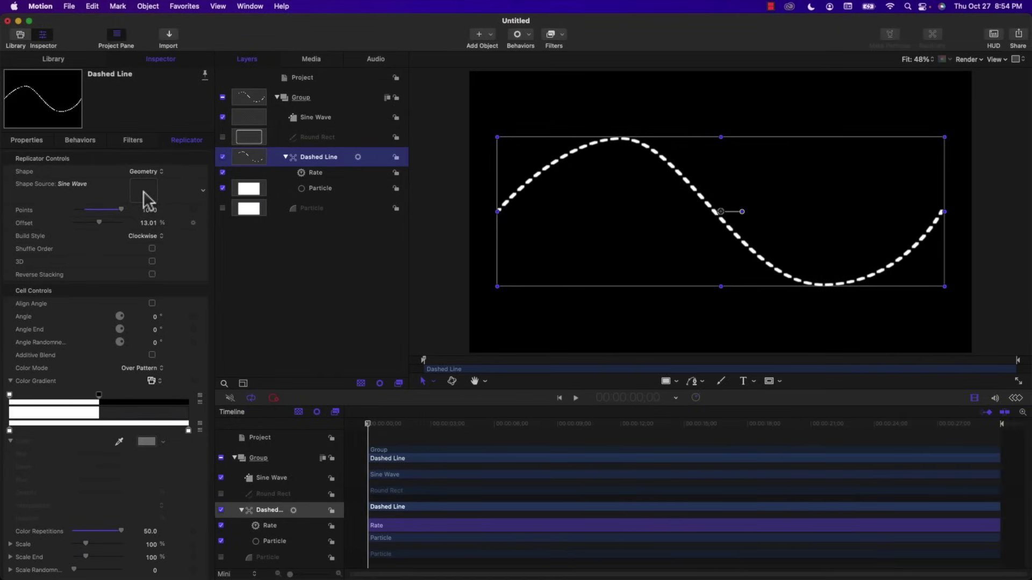
left_click(336, 424)
key("space")
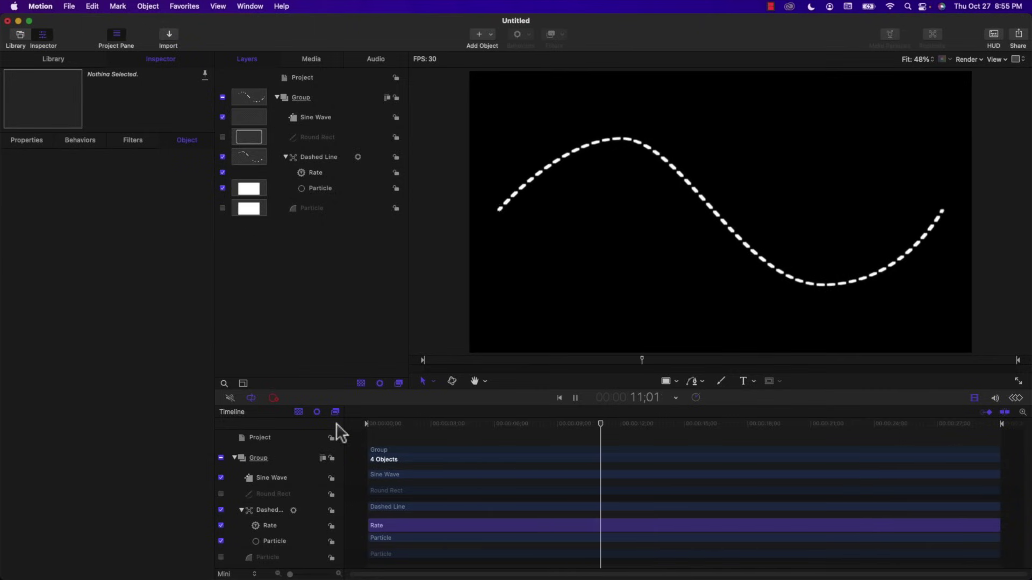
key("space")
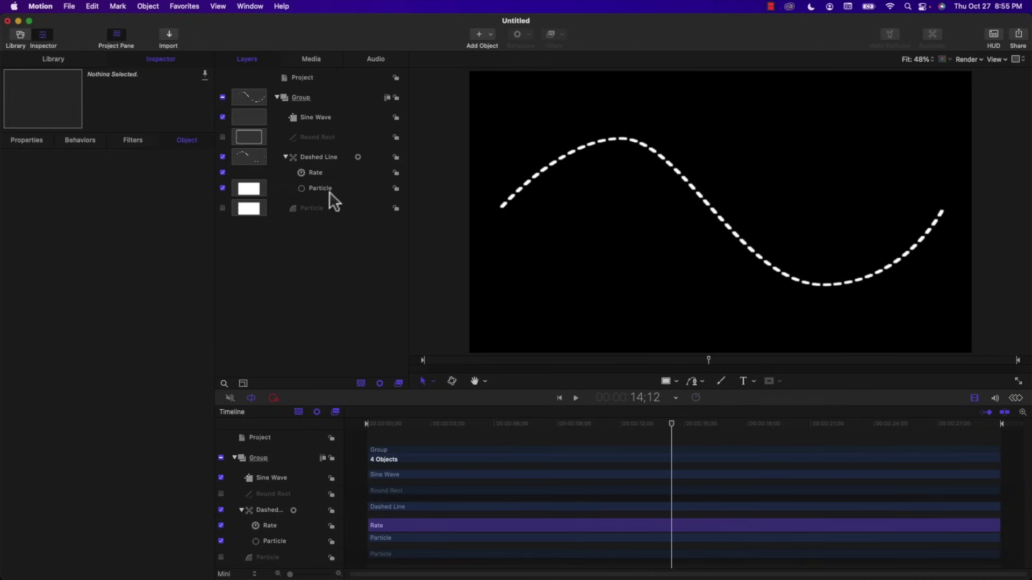
Set the Dashed Line replicator's Color Repetitions to 25 and preview the dash movement.
left_click(325, 157)
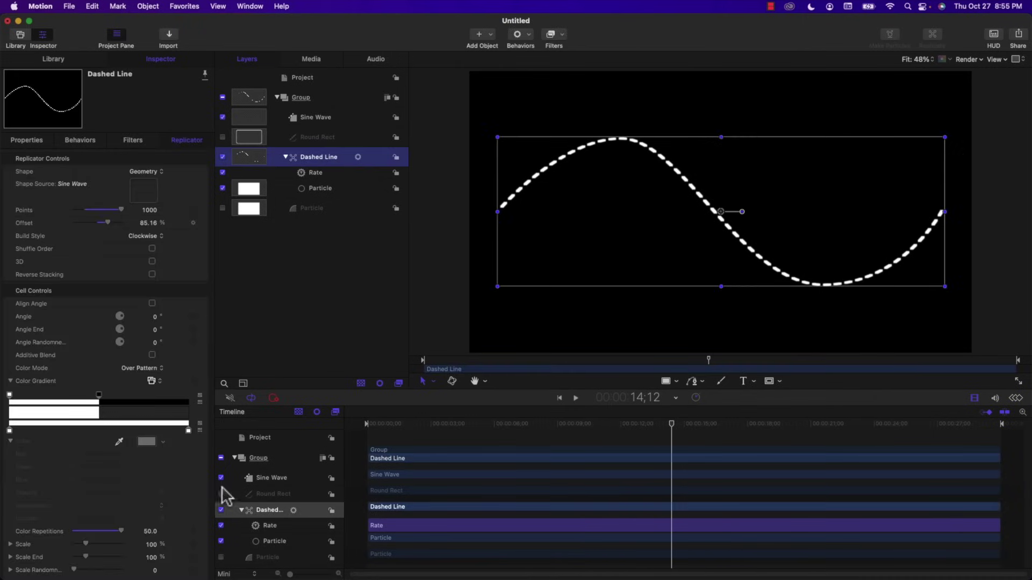
left_click(151, 533)
type("25")
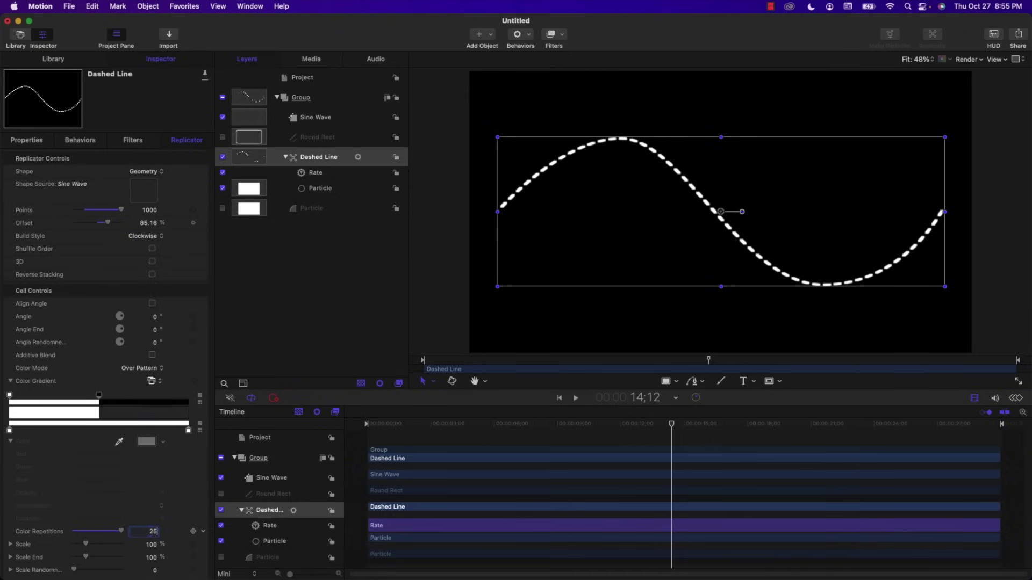
key("Return")
key("space")
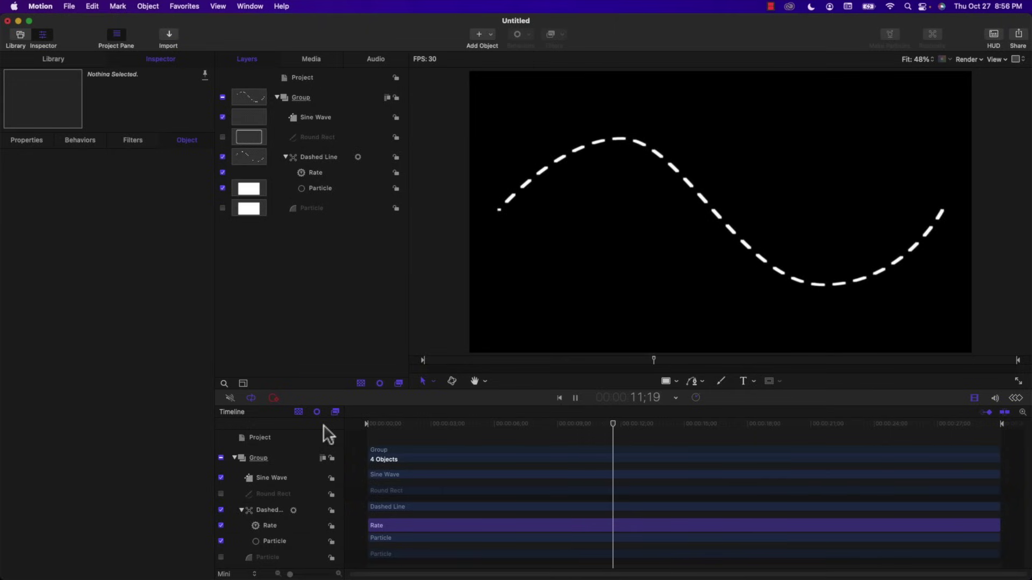
key("space")
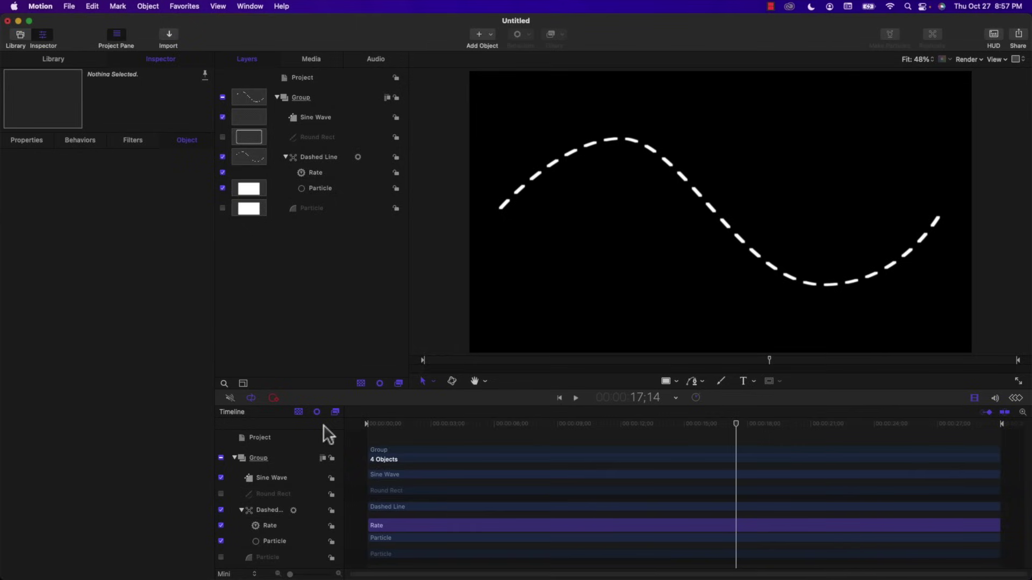
Make the first color tag of the Dashed Line's gradient red by setting Green and Blue to 0.
left_click(316, 157)
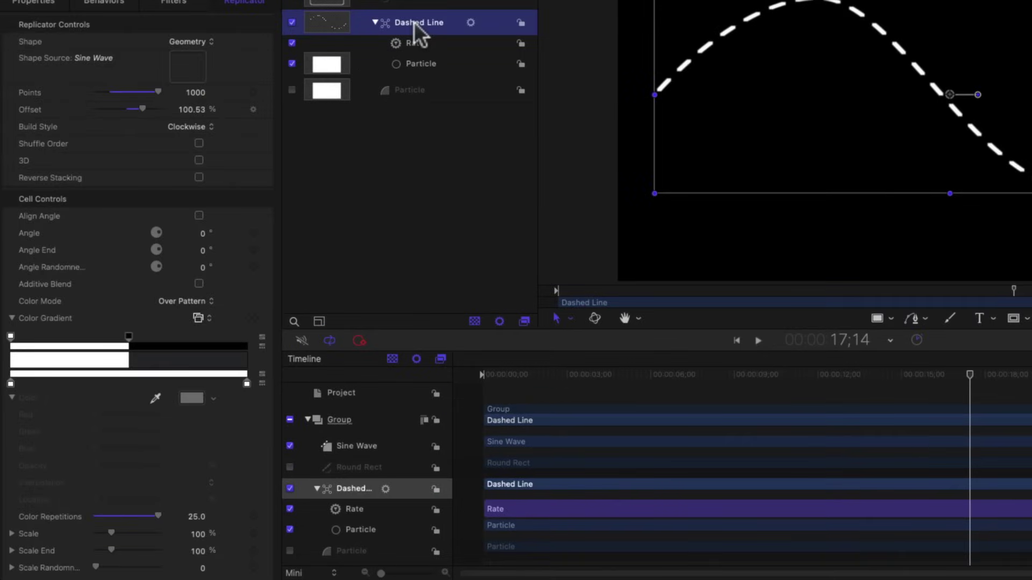
left_click(10, 384)
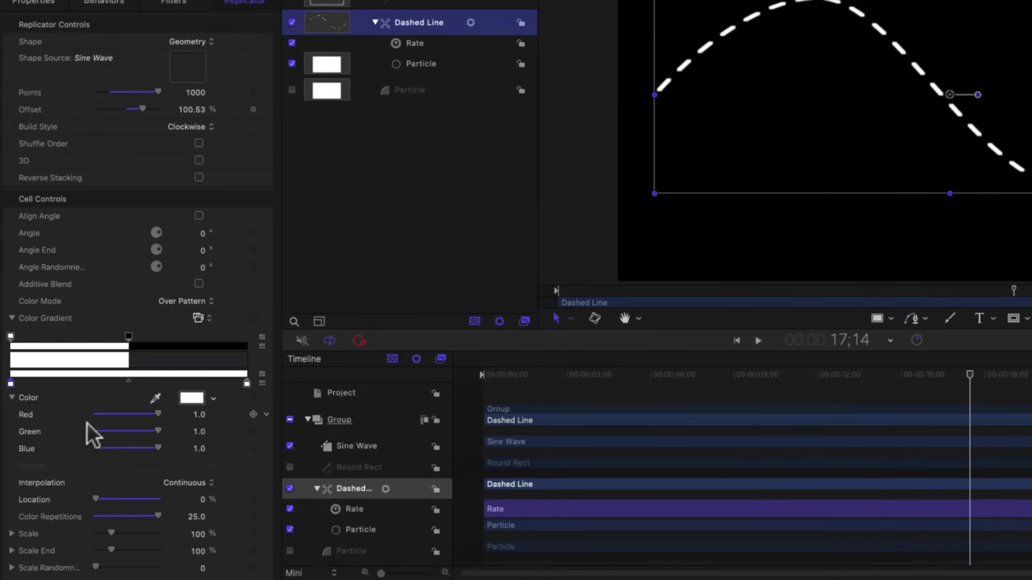
left_click_drag(156, 431, 94, 431)
left_click_drag(158, 448, 64, 445)
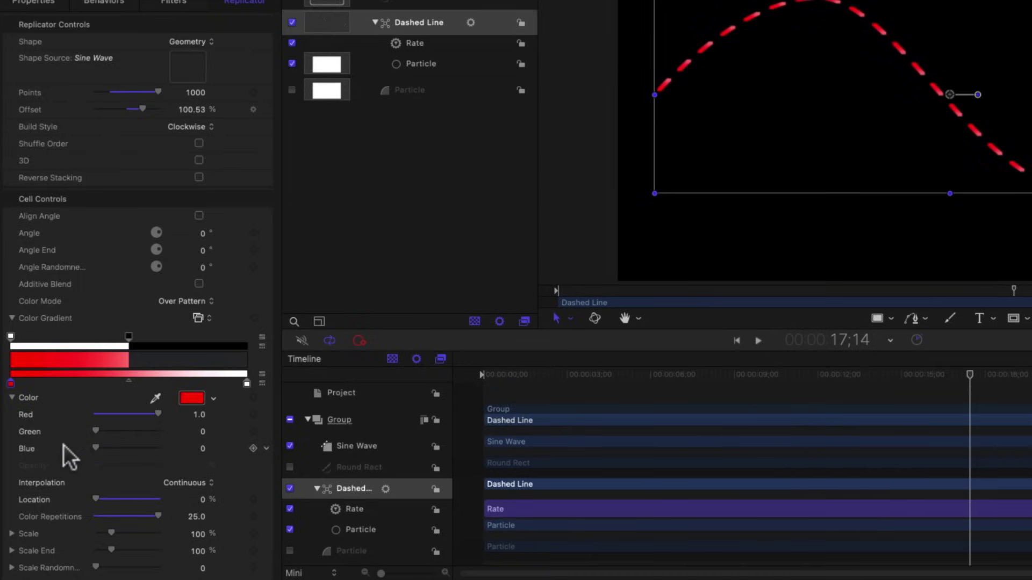
Add a color tag at about 24% of the gradient and make it white with Green and Blue at 1.0.
left_click(65, 375)
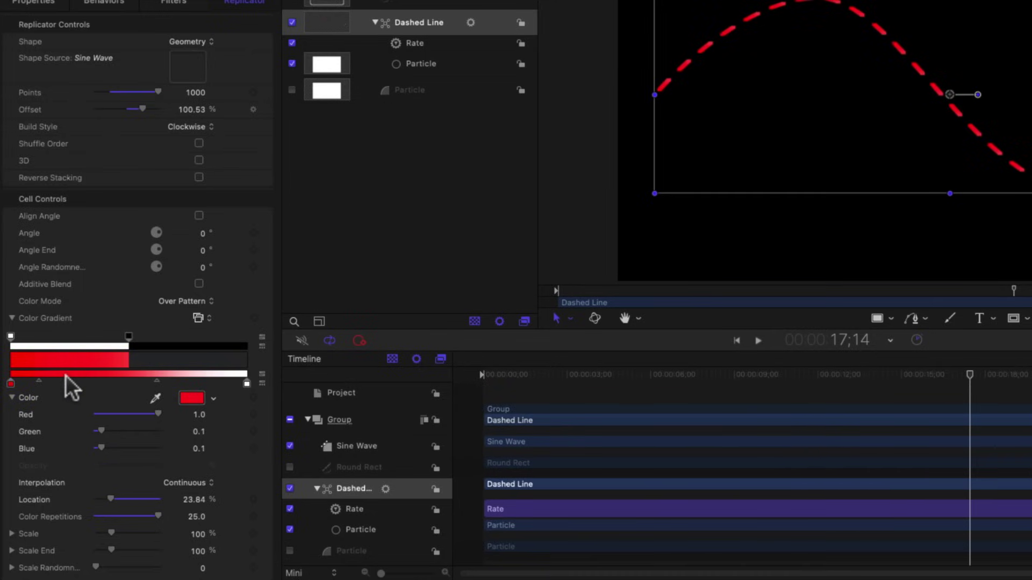
left_click_drag(102, 431, 173, 440)
left_click_drag(102, 447, 161, 459)
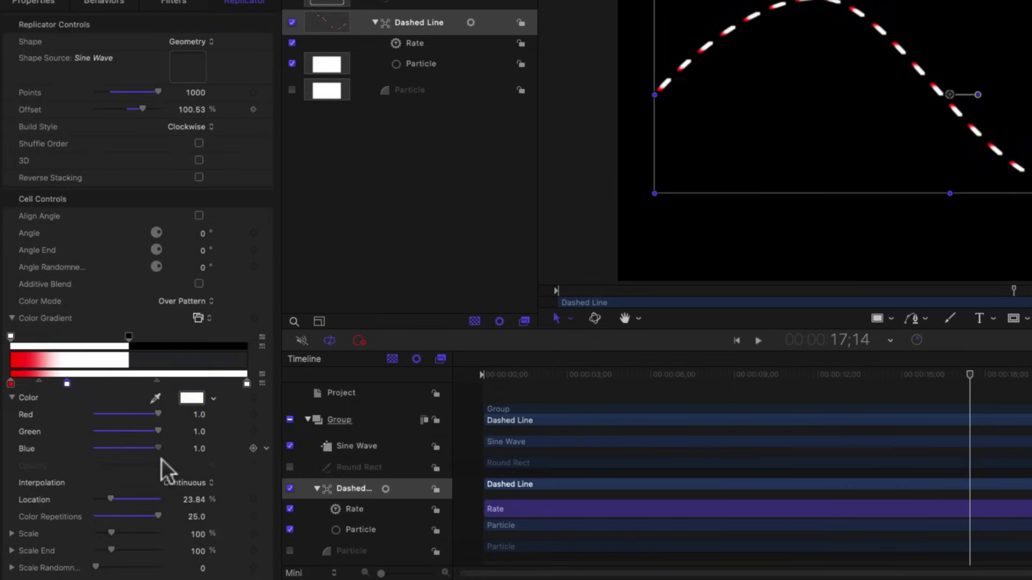
Make the gradient's last color tag blue with Red and Green at 0, and move it below the black opacity tag at mid-gradient.
left_click(247, 384)
left_click_drag(166, 430, 79, 425)
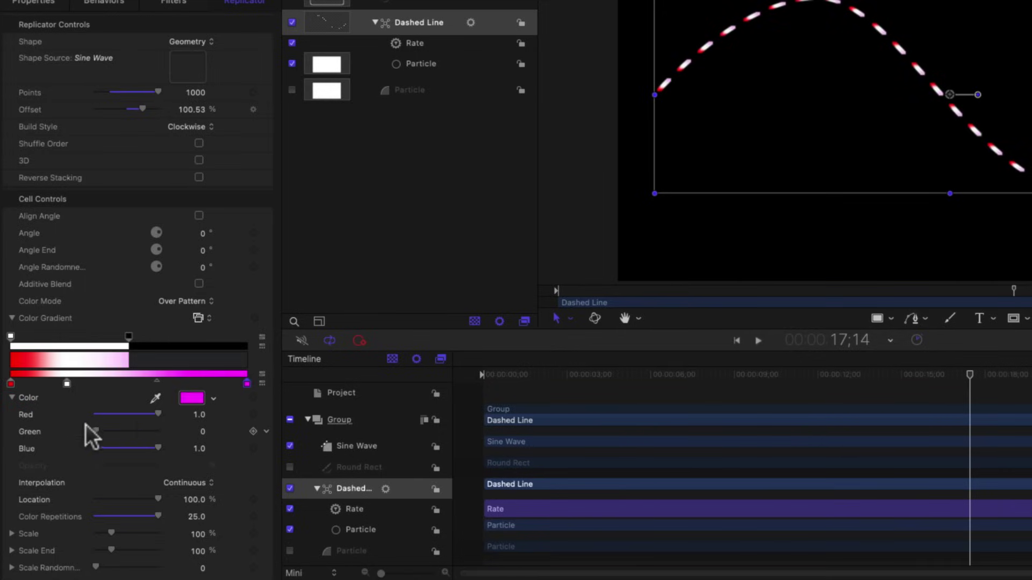
left_click_drag(158, 413, 83, 413)
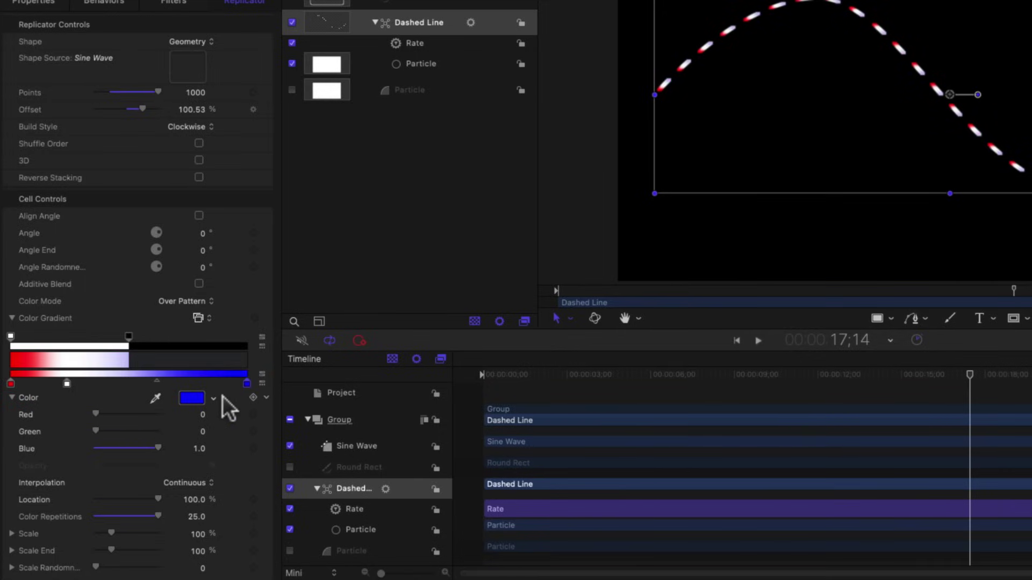
left_click_drag(247, 385, 128, 383)
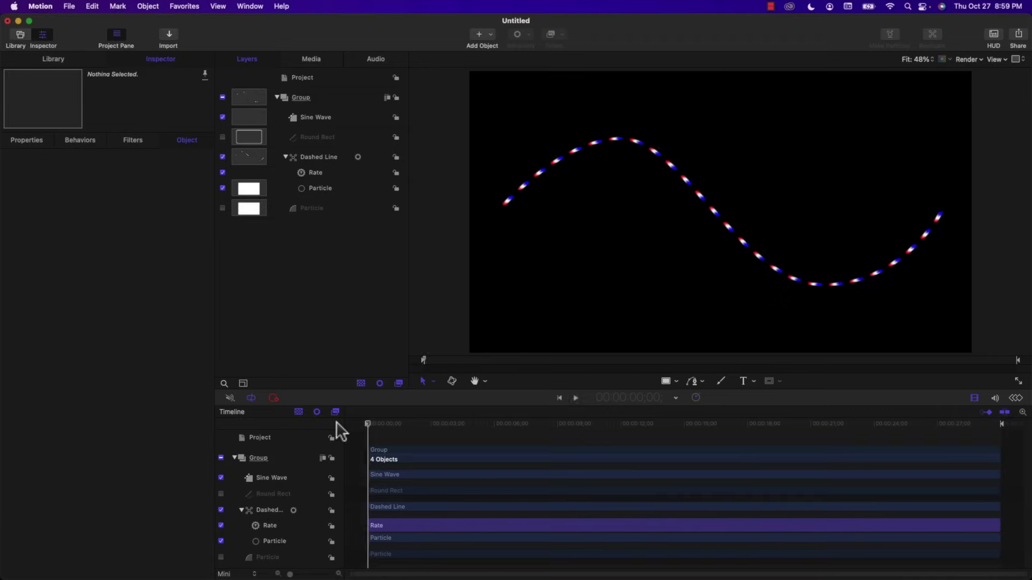
Play the red, white and blue dash animation, inspect the dashes up close, and fit the whole canvas in view.
key("space")
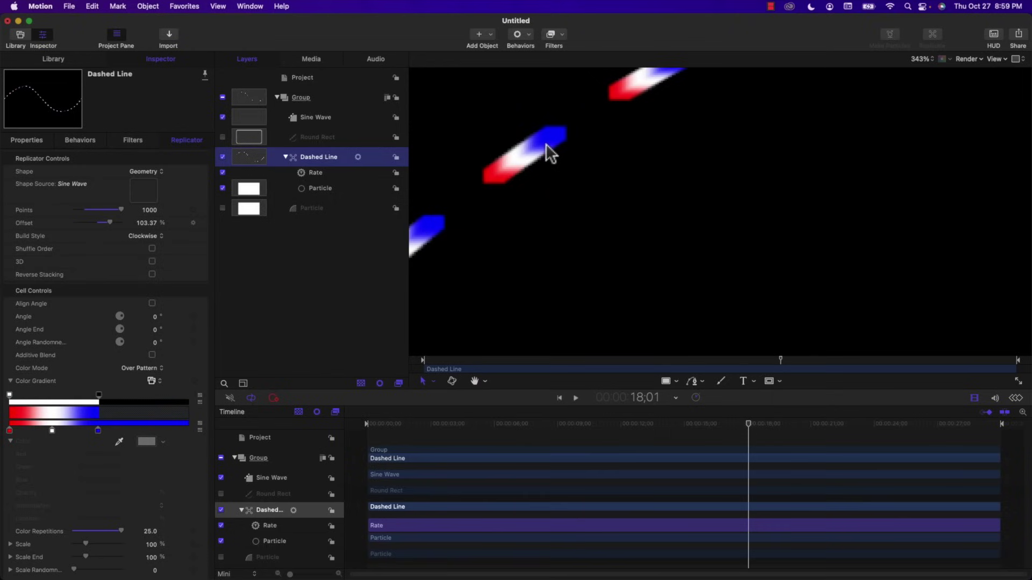
left_click(916, 59)
left_click(917, 77)
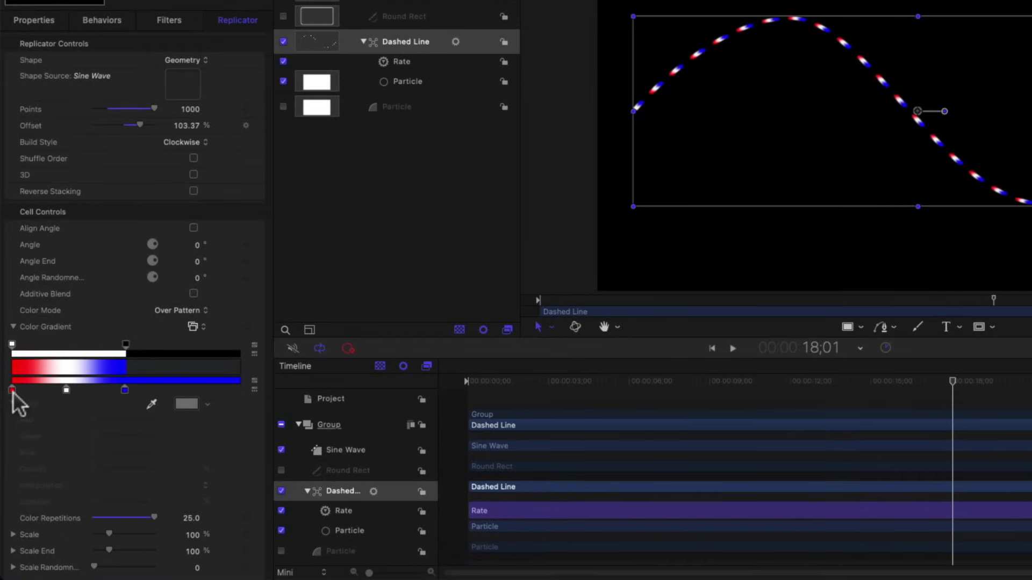
Set the red color tag's interpolation to Constant.
left_click(11, 390)
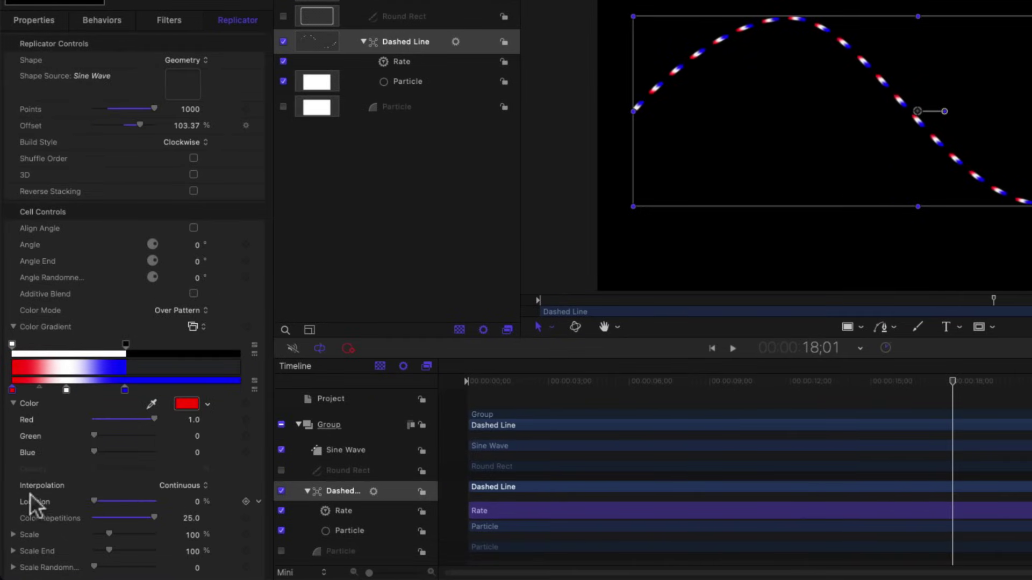
left_click(187, 486)
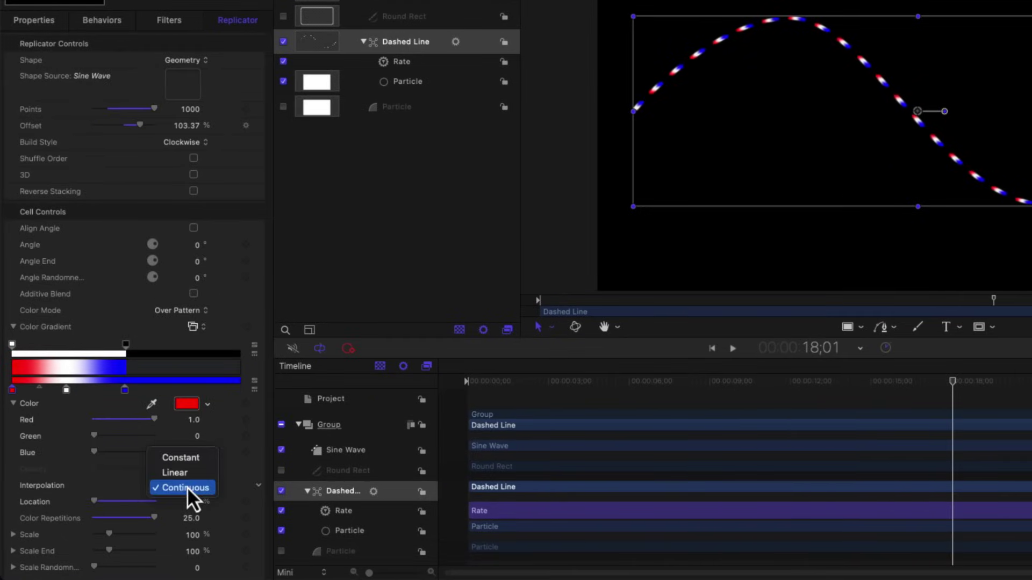
left_click(186, 456)
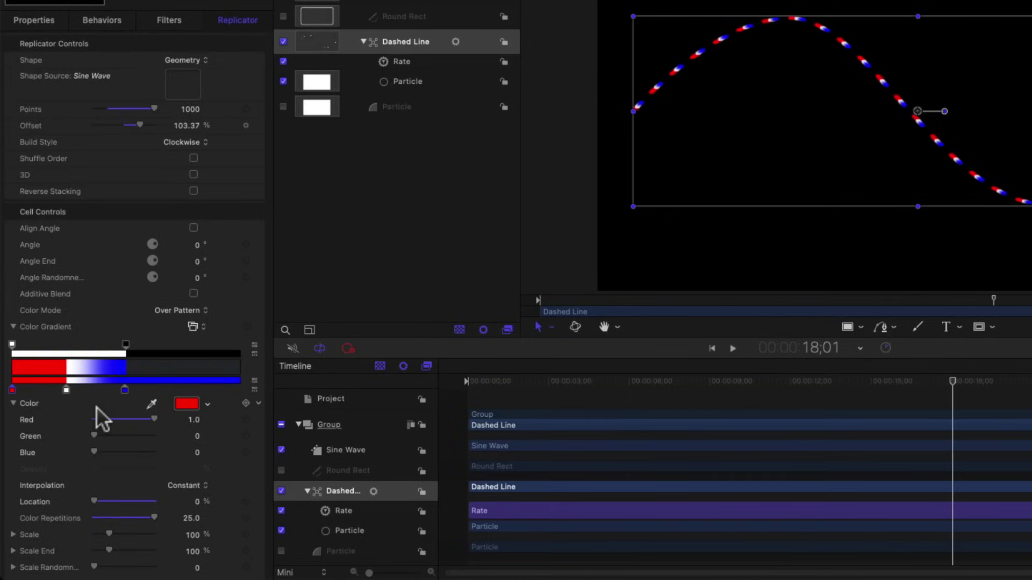
Set the white color tag's interpolation to Constant and move the tag to about 13% of the gradient.
left_click(66, 390)
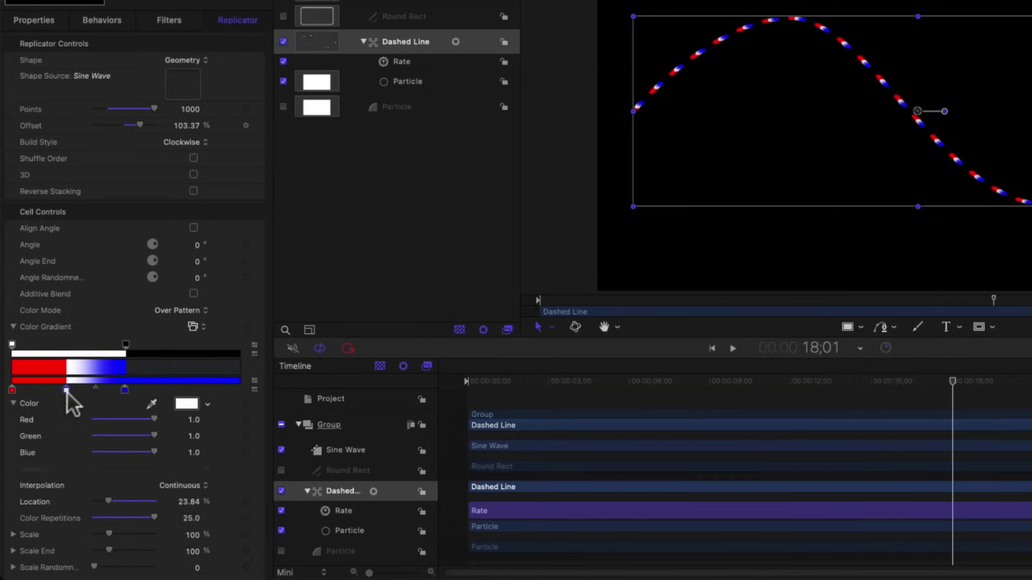
left_click(166, 482)
left_click(179, 463)
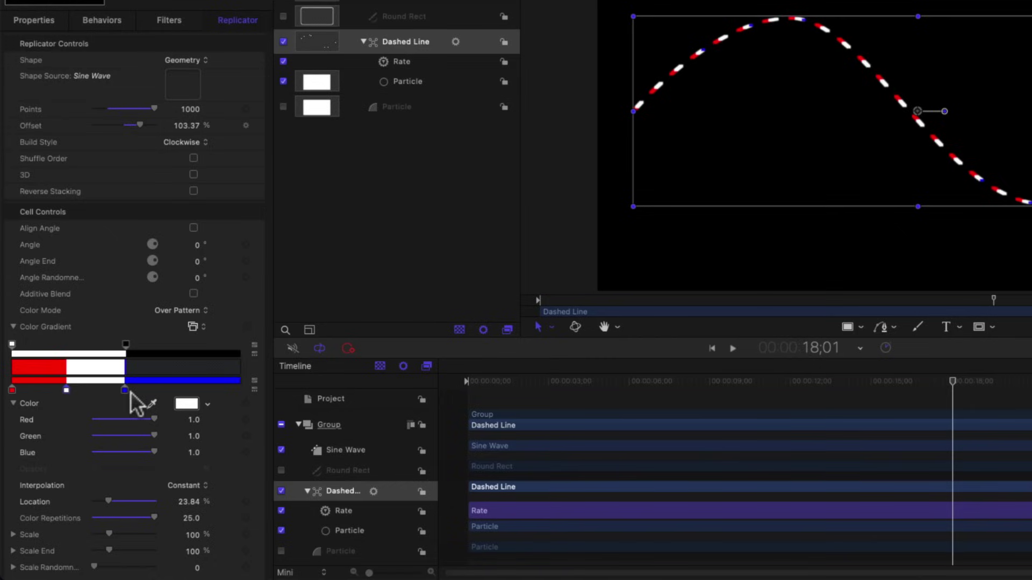
left_click_drag(66, 391, 42, 390)
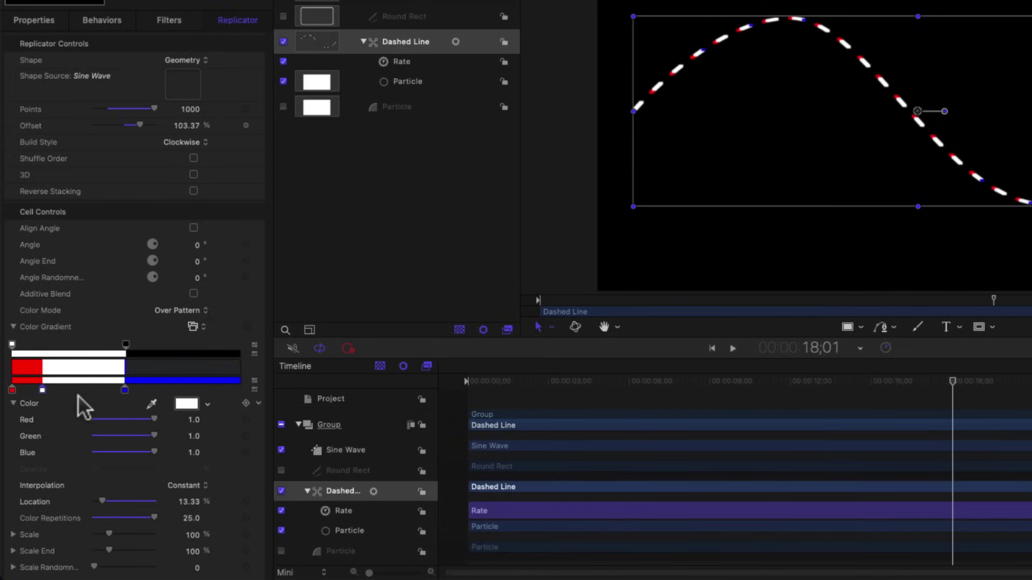
Move the blue color tag to about 33% of the gradient and inspect the three-color dashes up close.
left_click(125, 390)
left_click_drag(125, 390, 86, 389)
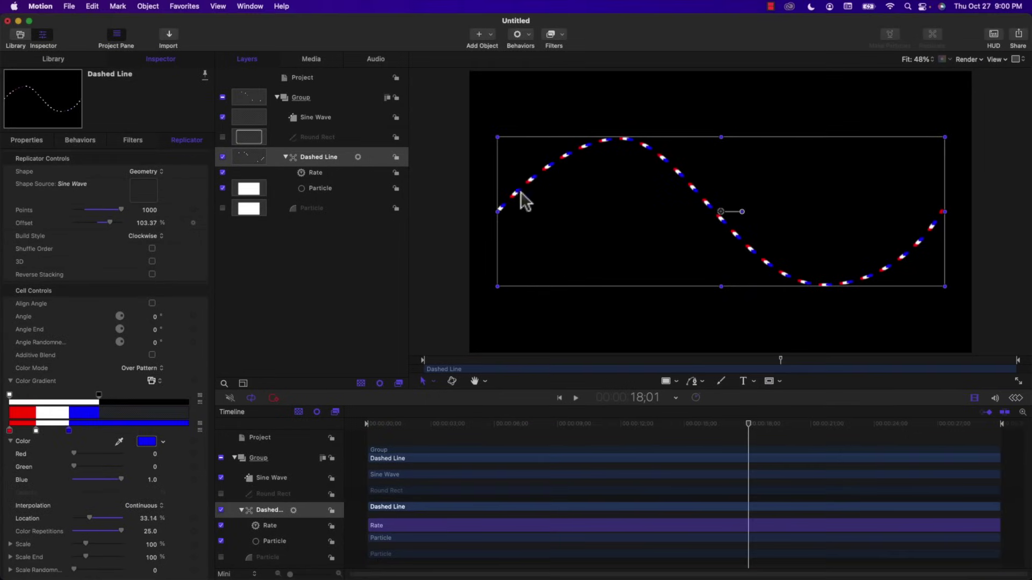
scroll(635, 136, "up", 3)
scroll(605, 157, "up", 6)
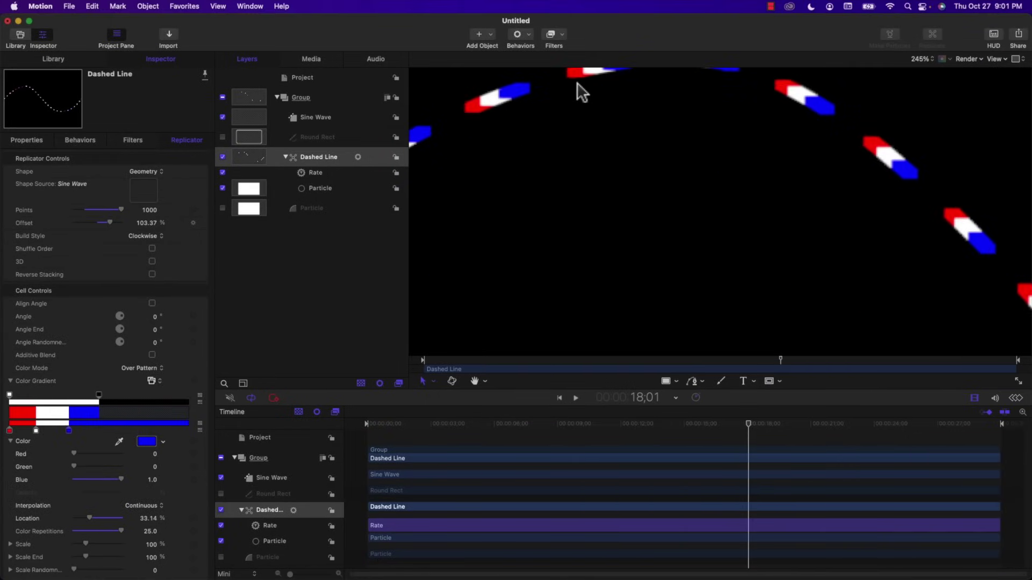
key("shift+z")
Deselect everything and play the red, white and blue dash animation from the start of the project.
key("Home")
left_click(389, 333)
key("space")
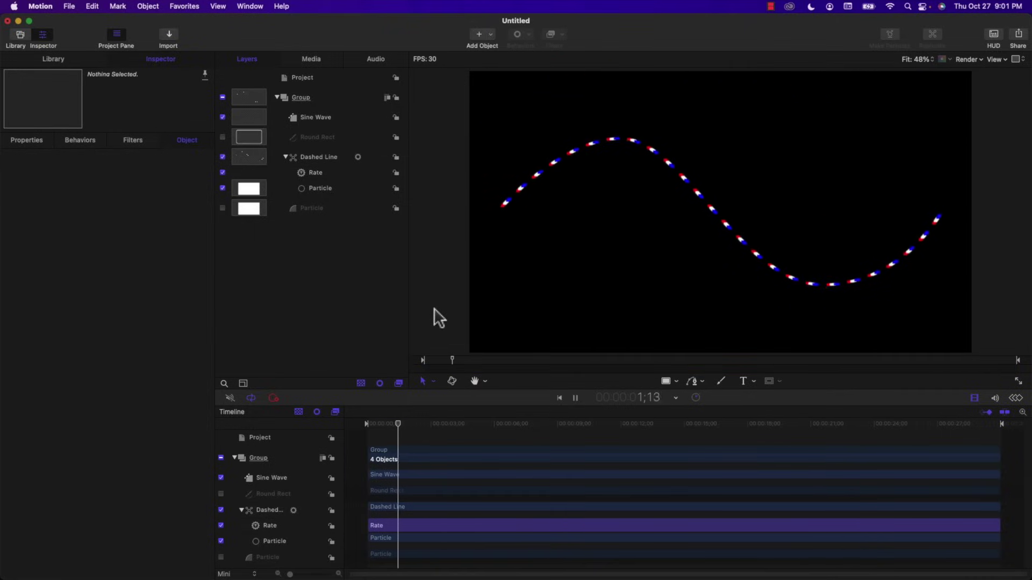
key("space")
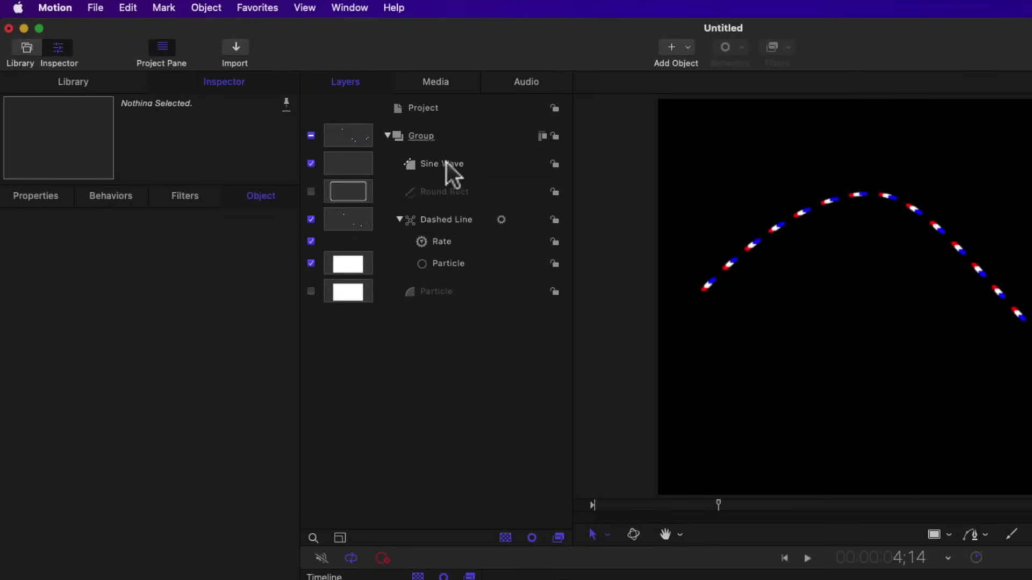
Set the Dashed Line's Rate behavior to 10% and play the animation.
left_click(444, 248)
left_click(209, 242)
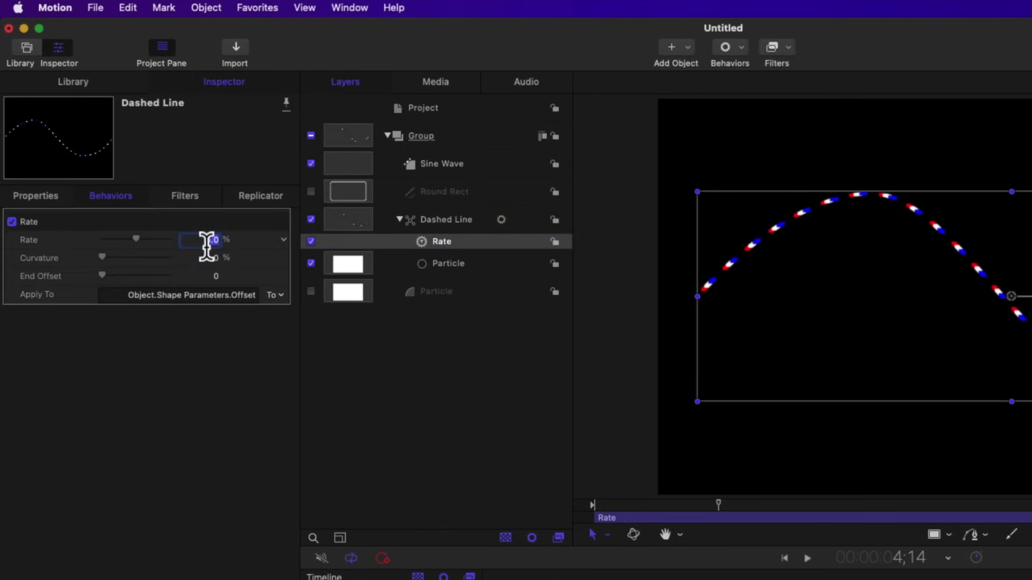
left_click(365, 425)
key("space")
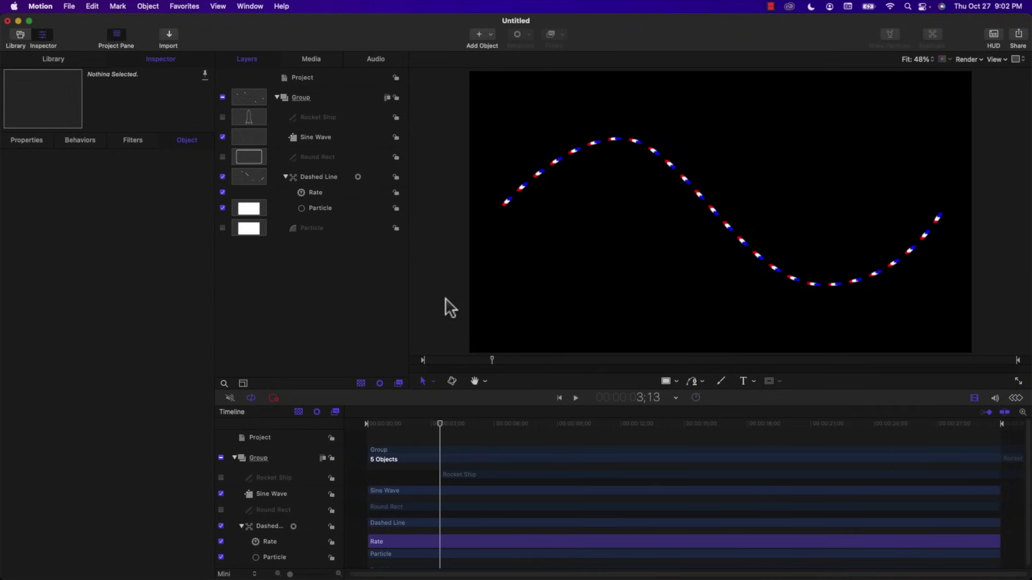
Show the Rocket Ship layer and make it the Dashed Line replicator's shape source.
left_click(222, 118)
key("Home")
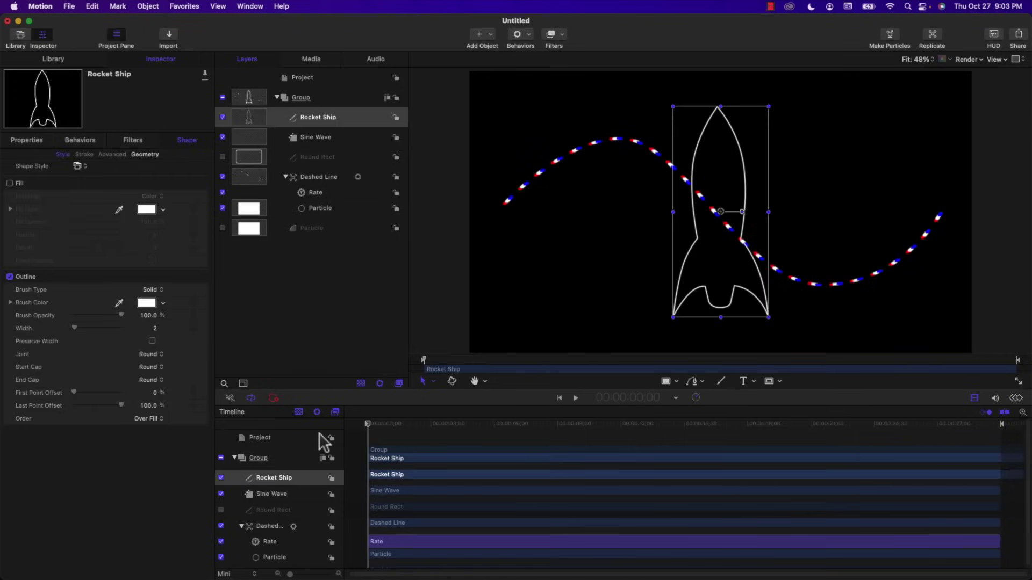
left_click(320, 117)
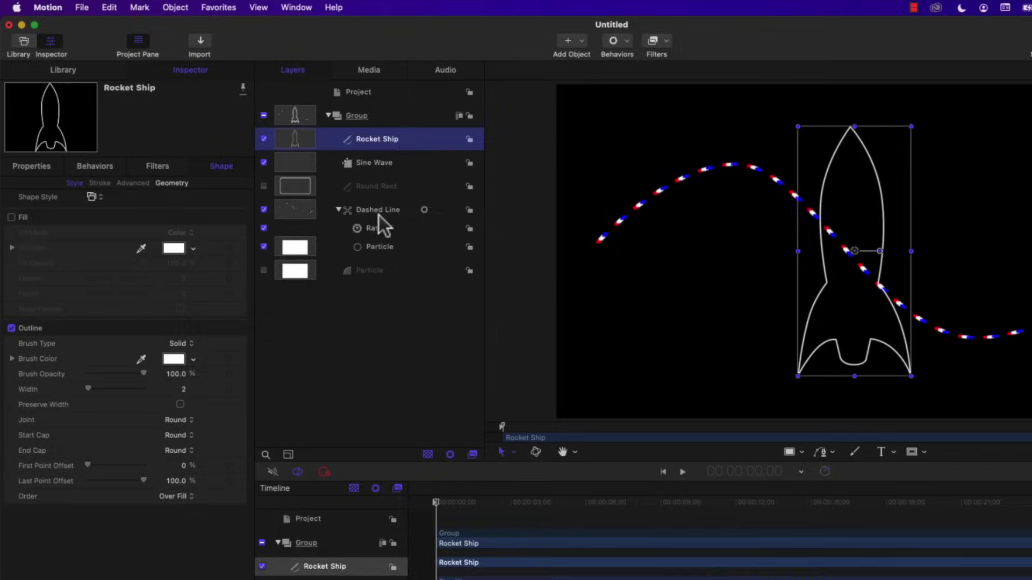
left_click(379, 210)
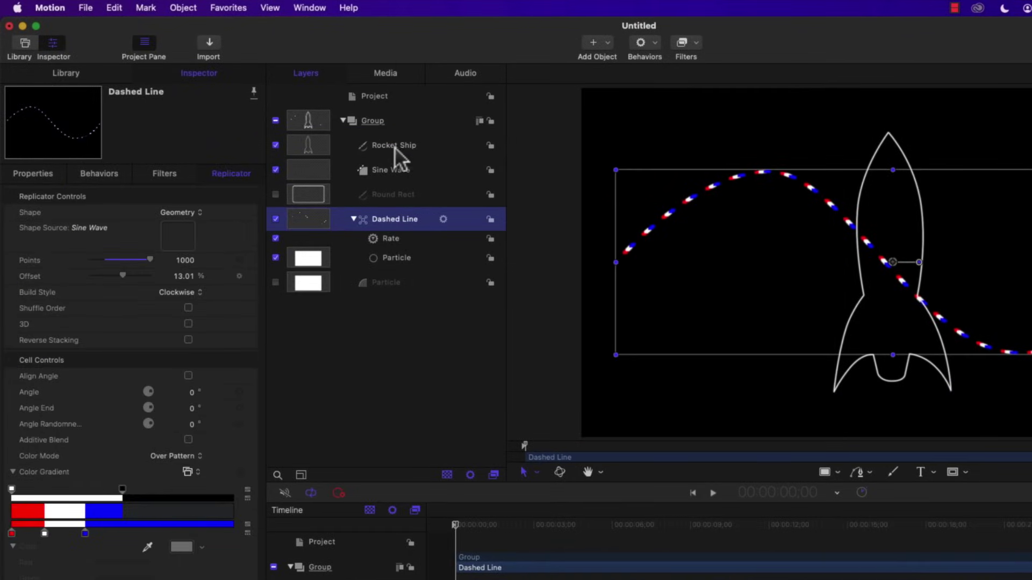
left_click_drag(394, 147, 182, 237)
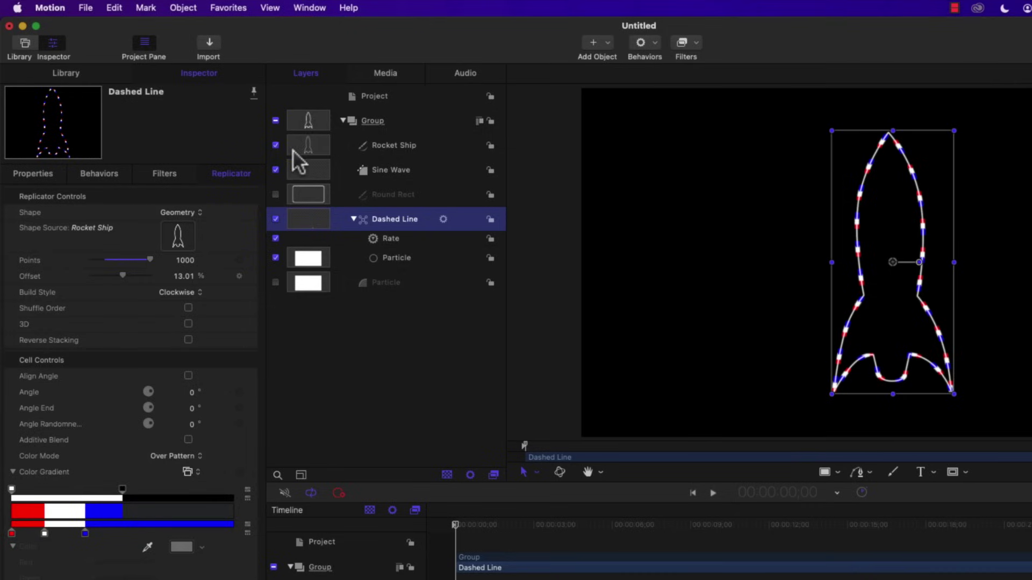
Hide the original Rocket Ship layer and play the dashes running along the rocket outline.
left_click(275, 145)
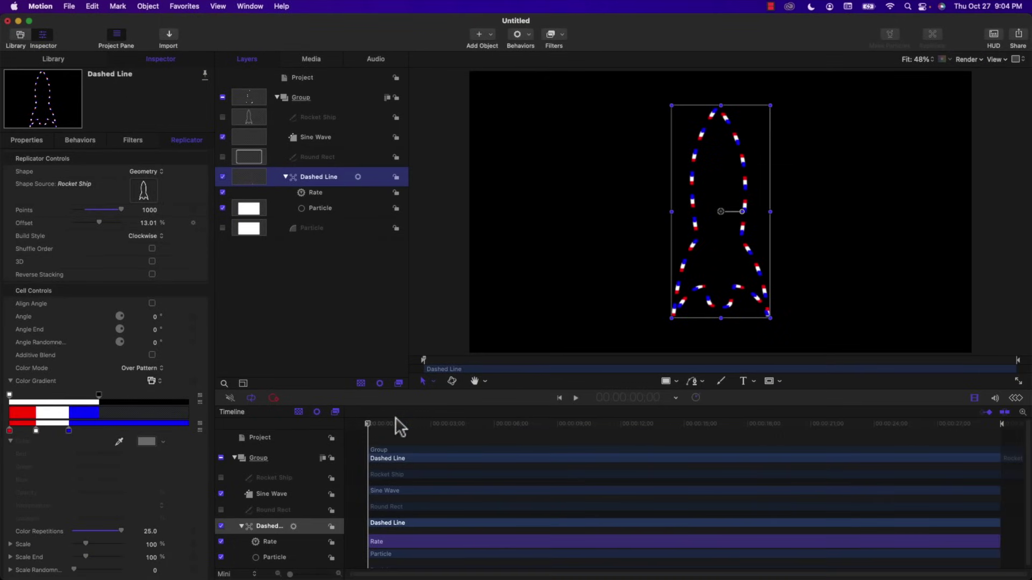
key("space")
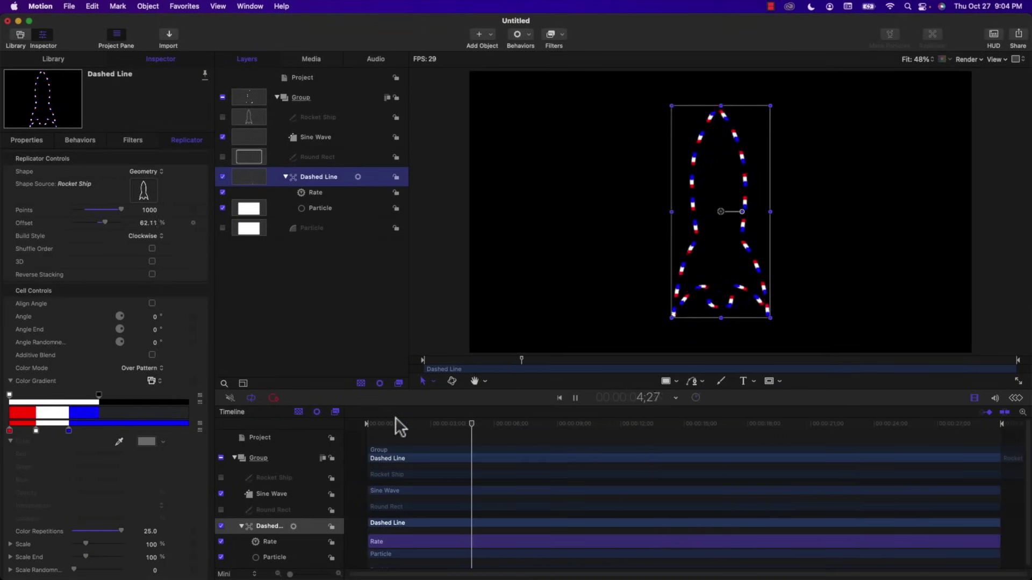
key("space")
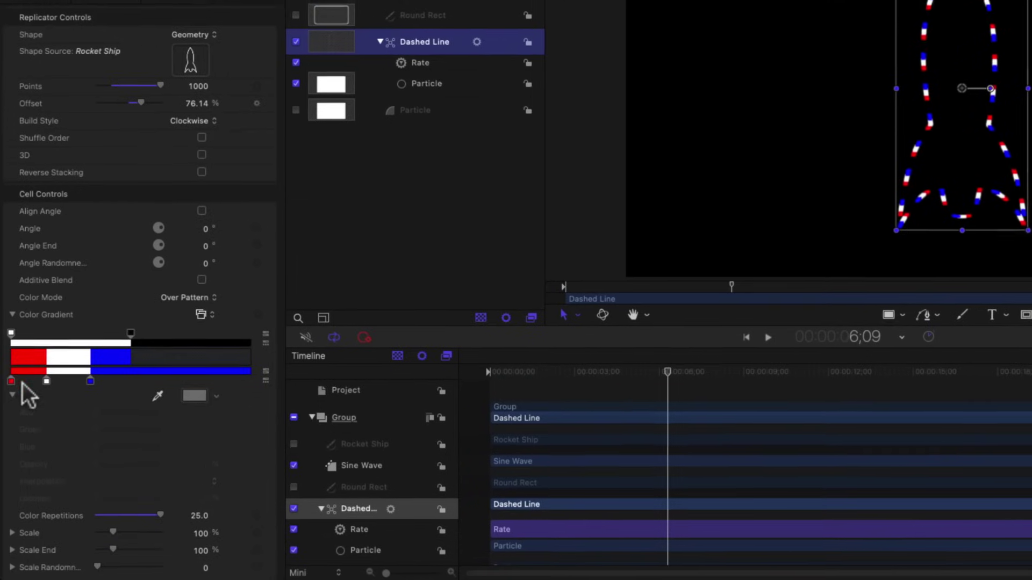
Turn the gradient's red color tag white by raising Green and Blue to 1.0.
left_click(11, 381)
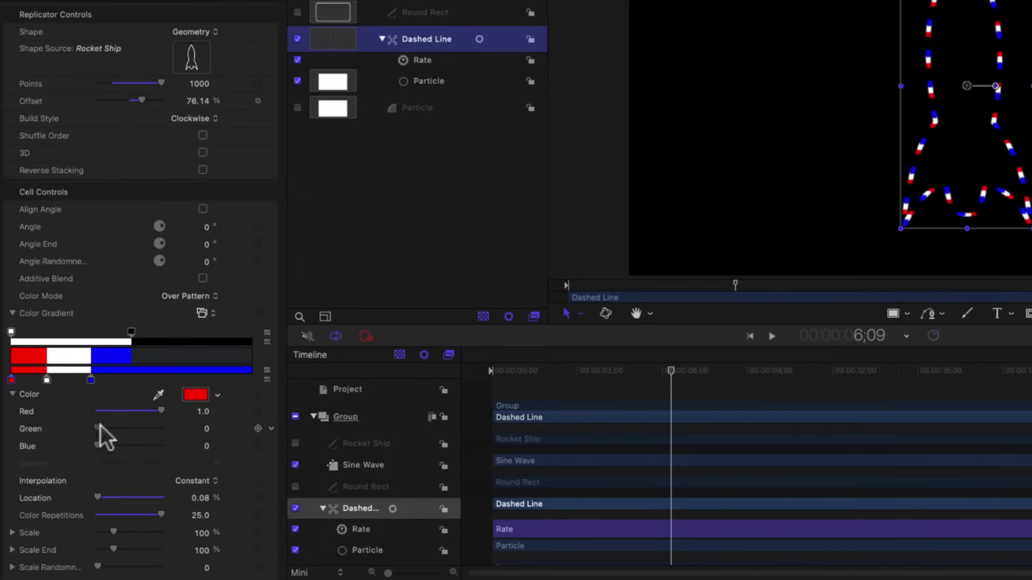
left_click_drag(100, 427, 169, 431)
left_click_drag(99, 445, 175, 447)
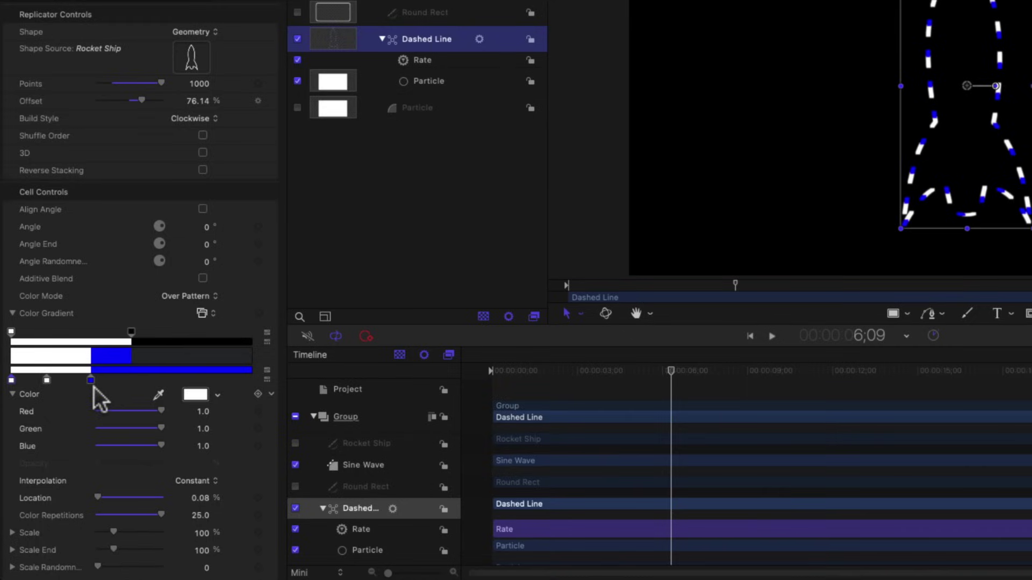
Remove the blue color tag and move the second white tag to about 99% of the gradient.
left_click_drag(91, 382, 93, 430)
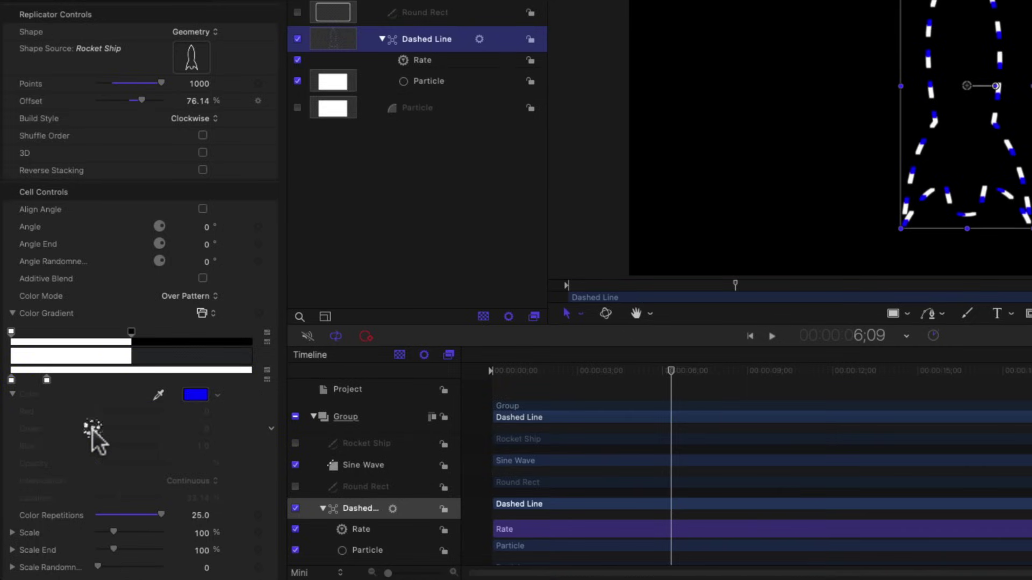
left_click_drag(46, 381, 249, 384)
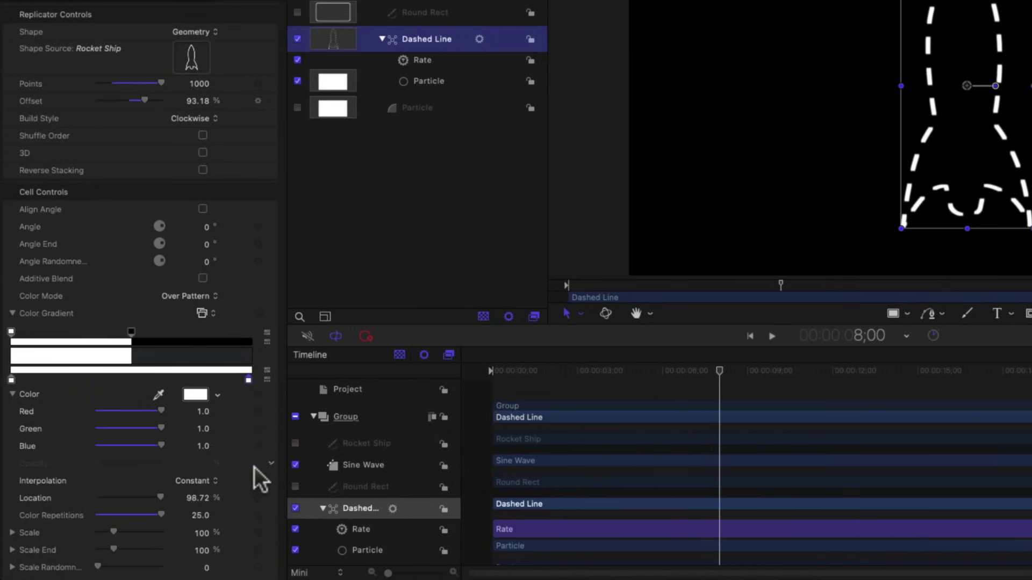
Set the replicator's Color Repetitions to 10 and play the longer dashes.
left_click(200, 516)
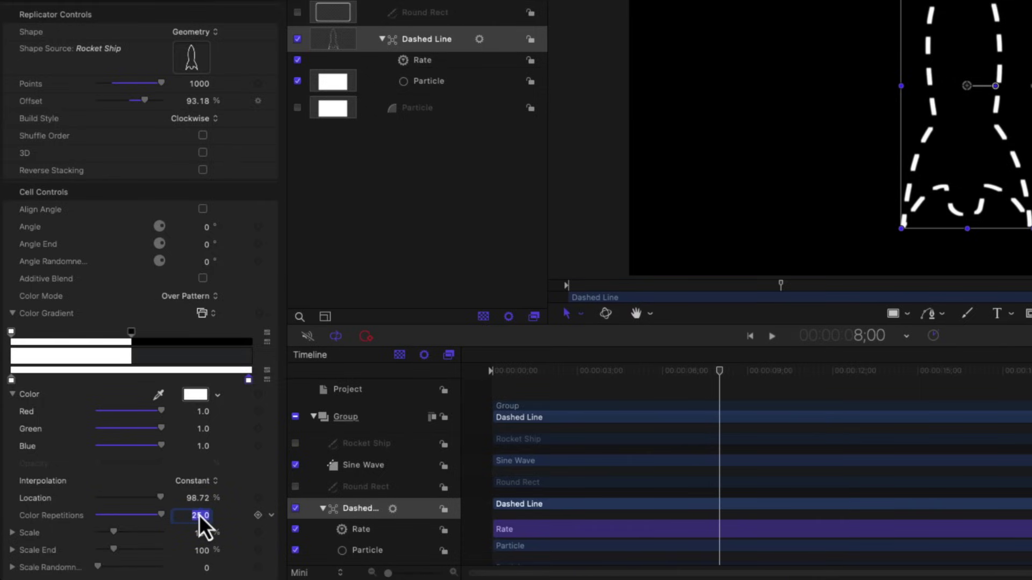
type("10")
key("Return")
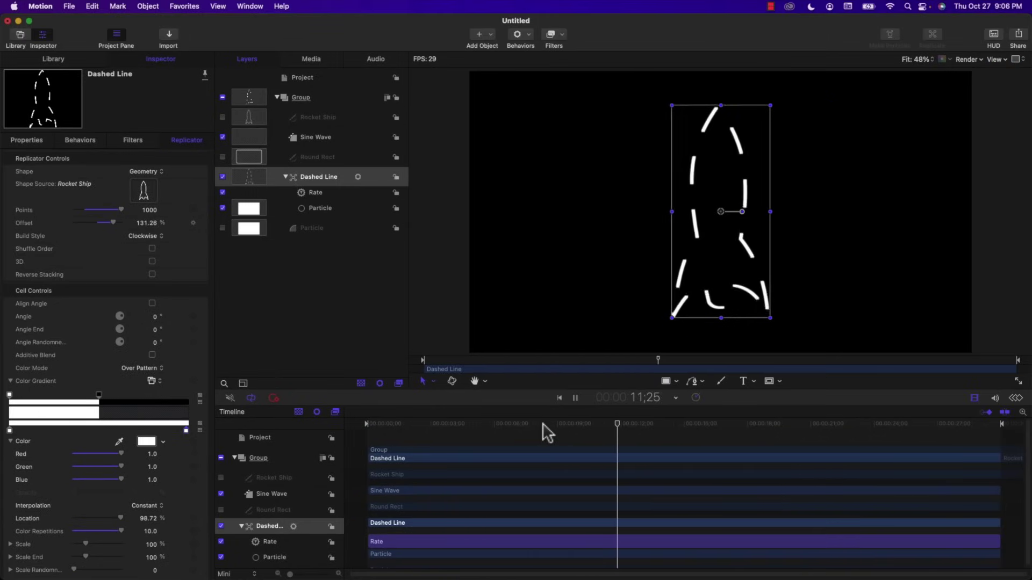
key("space")
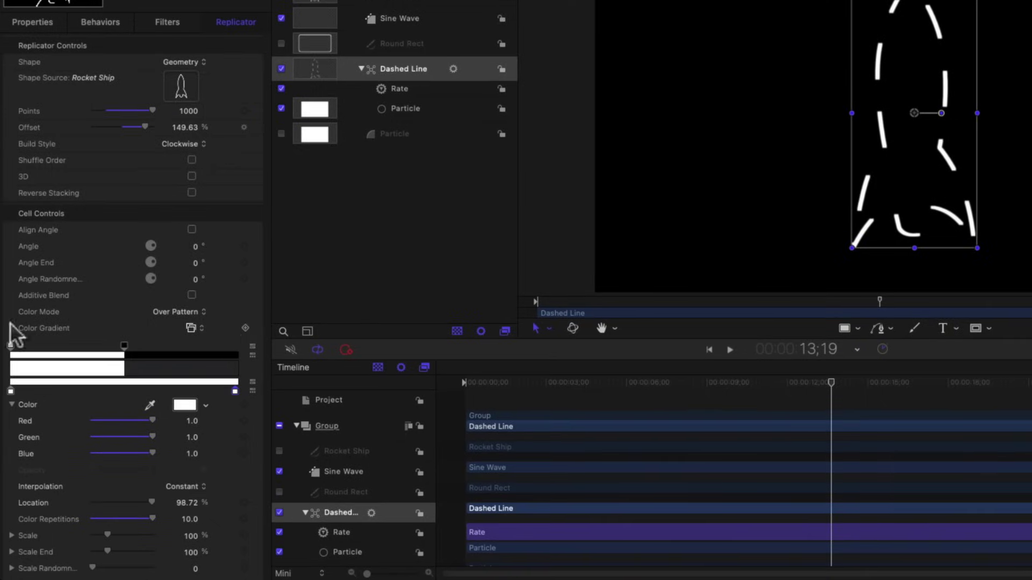
Set the interpolation of the gradient's first opacity tag to Continuous.
left_click(12, 345)
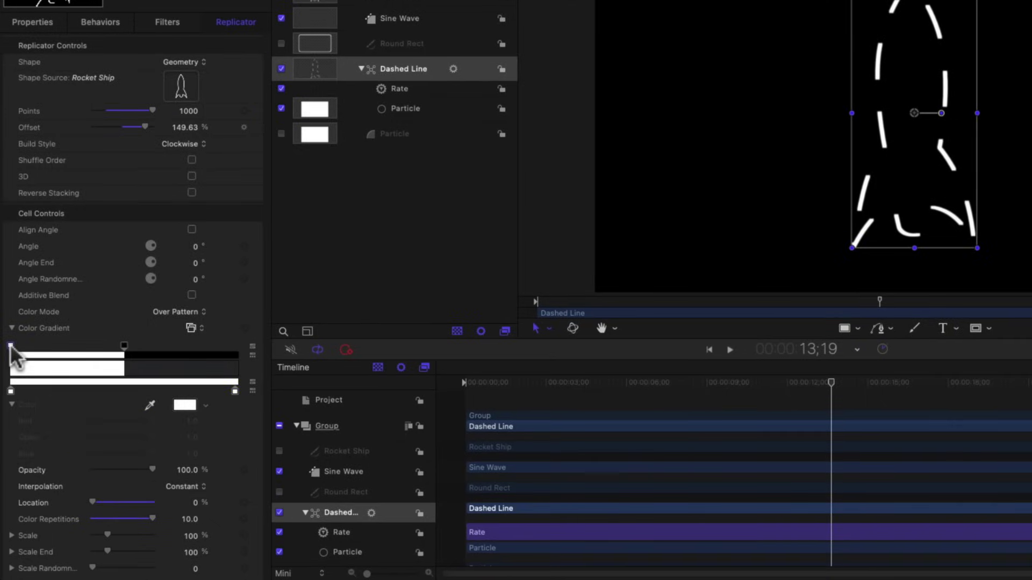
left_click(179, 487)
left_click(189, 519)
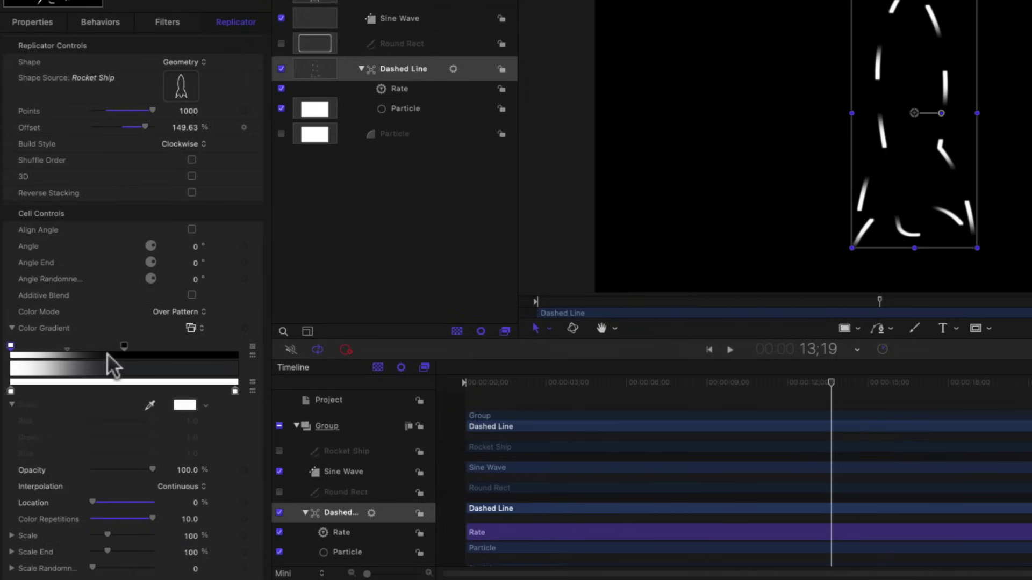
Move the opacity midpoint to about 12% and the black opacity tag to about 94% of the gradient.
left_click_drag(66, 349, 23, 347)
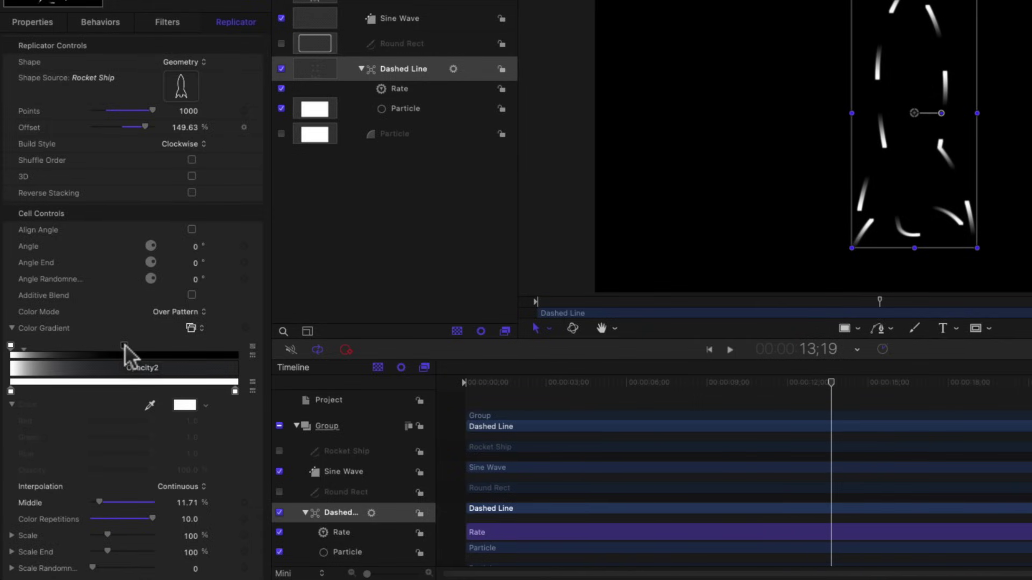
left_click_drag(125, 344, 227, 352)
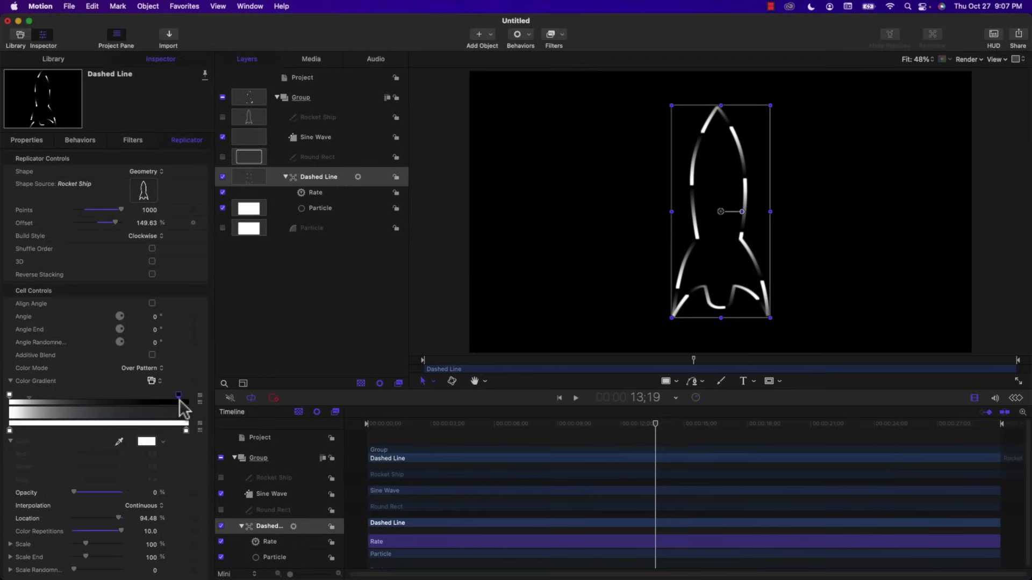
Play the faded dash animation from near the start with nothing selected.
left_click(403, 424)
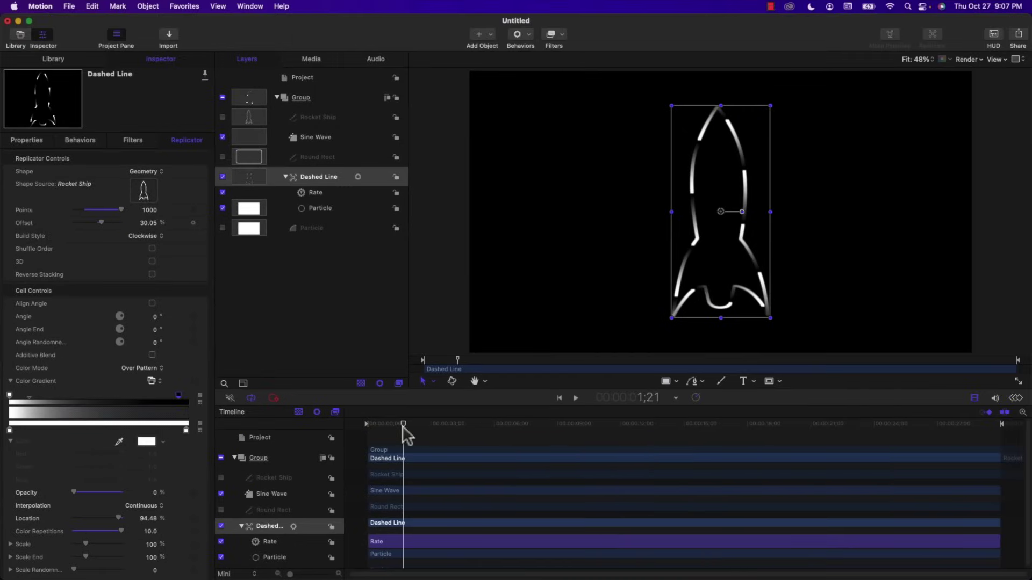
left_click(438, 334)
key("space")
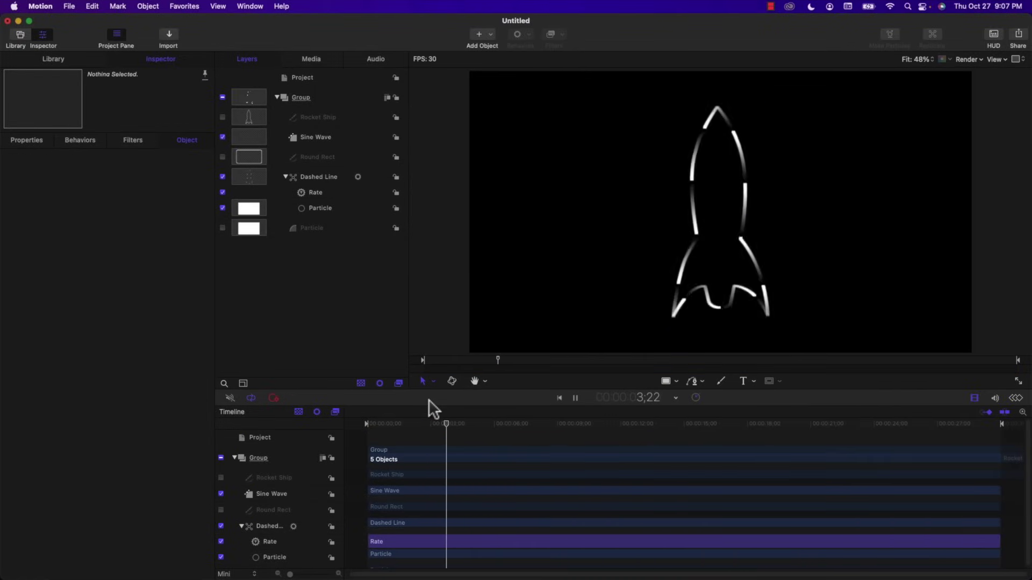
key("space")
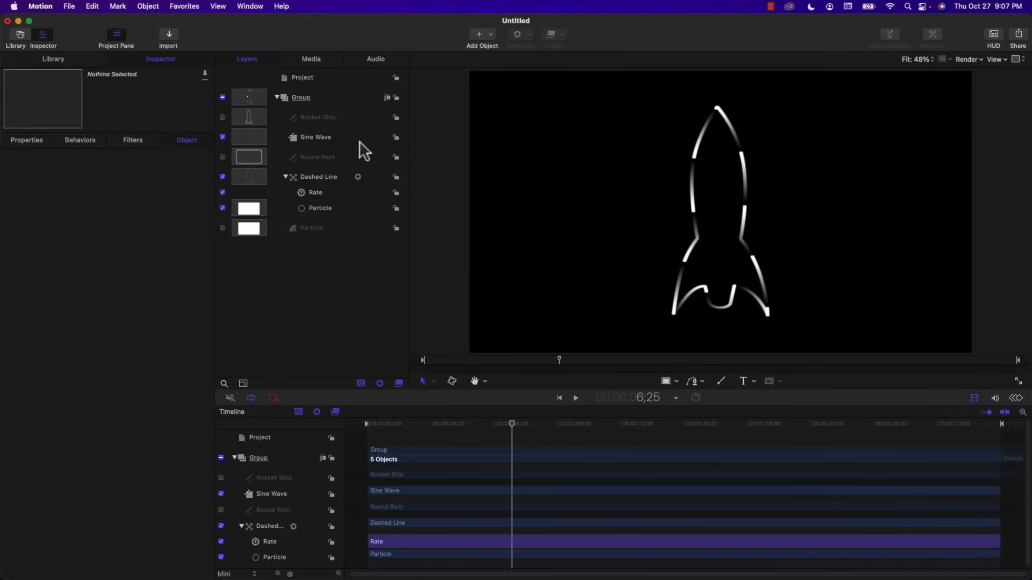
Set the Dashed Line's Rate behavior to -10% to reverse the direction of travel.
left_click(315, 193)
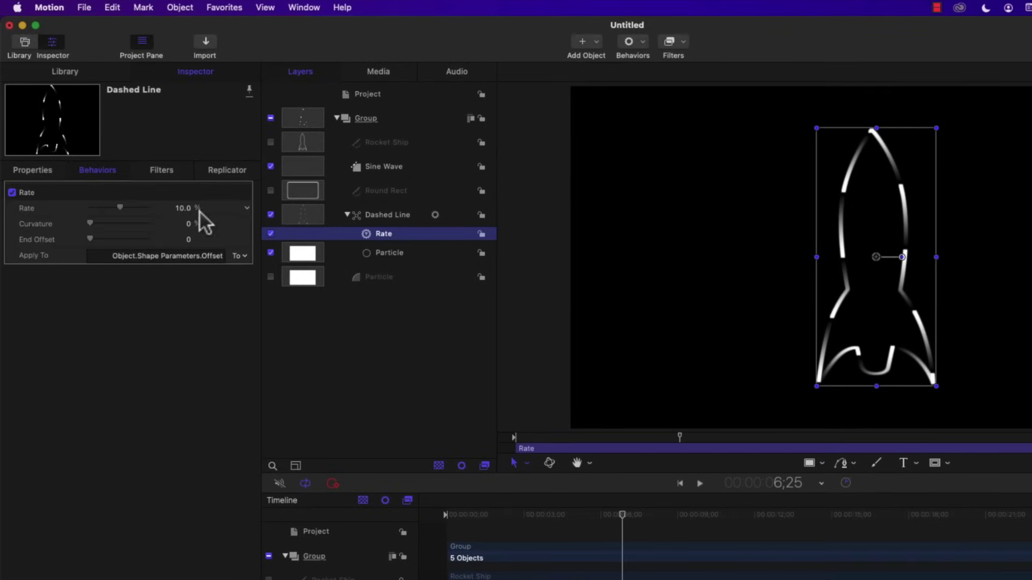
left_click(179, 207)
type("-10")
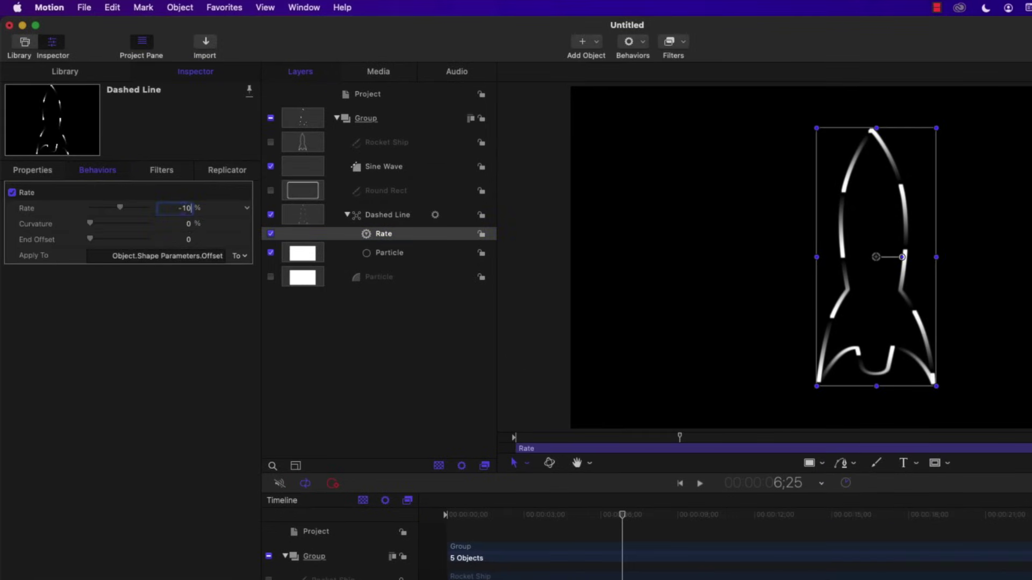
key("Return")
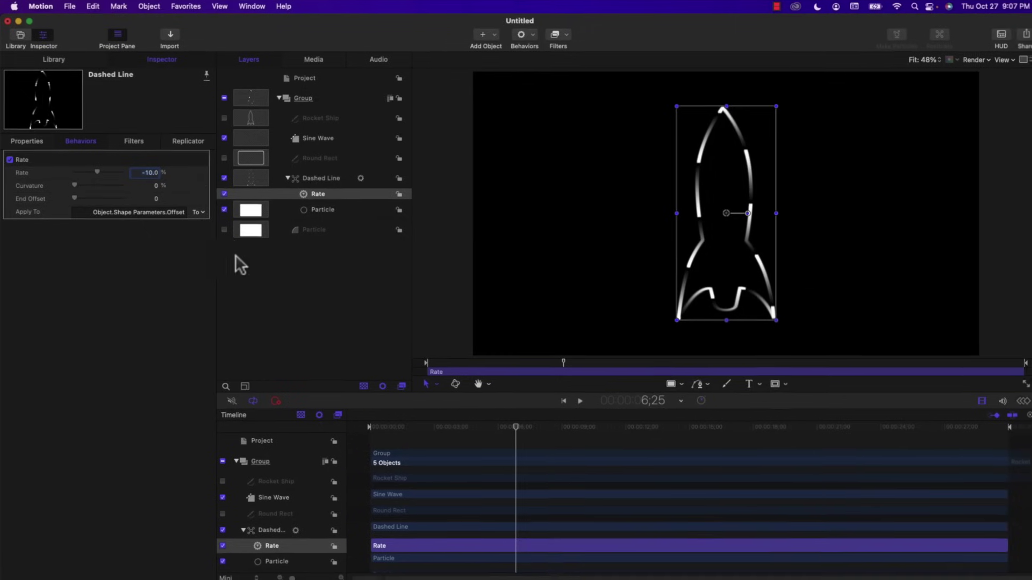
Play the reversed dash animation around the rocket from near the start of the timeline.
left_click(381, 429)
key("space")
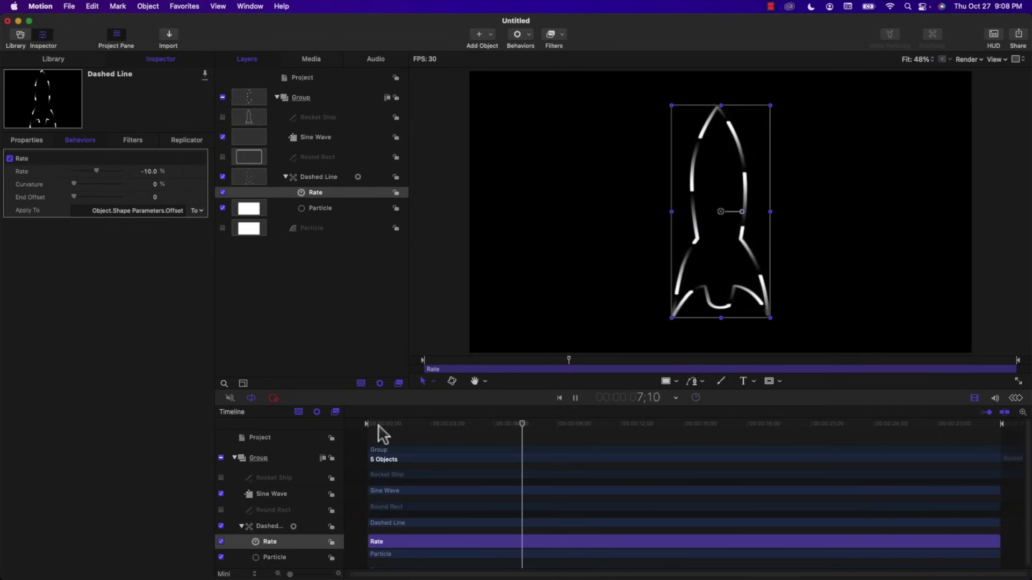
key("space")
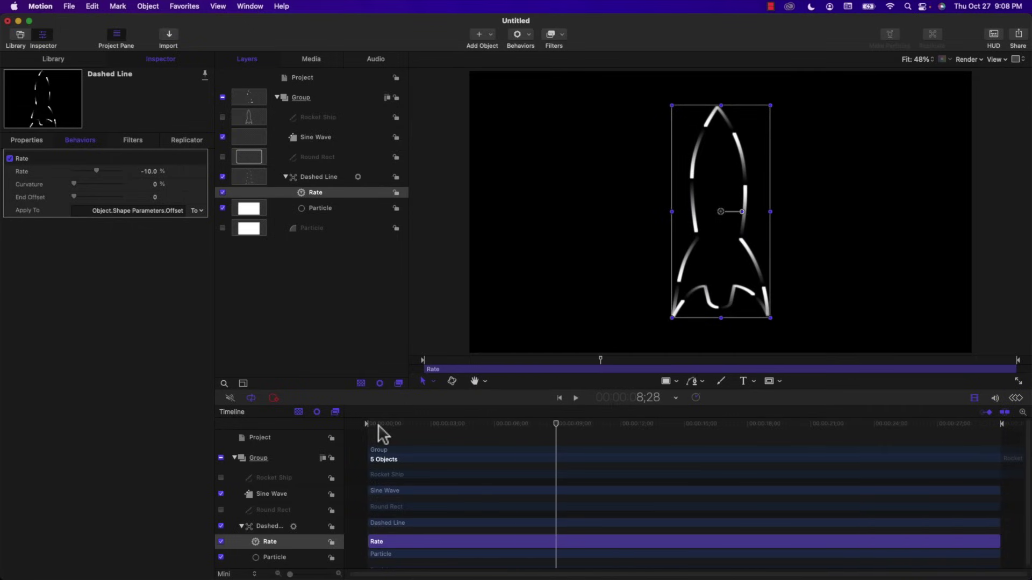